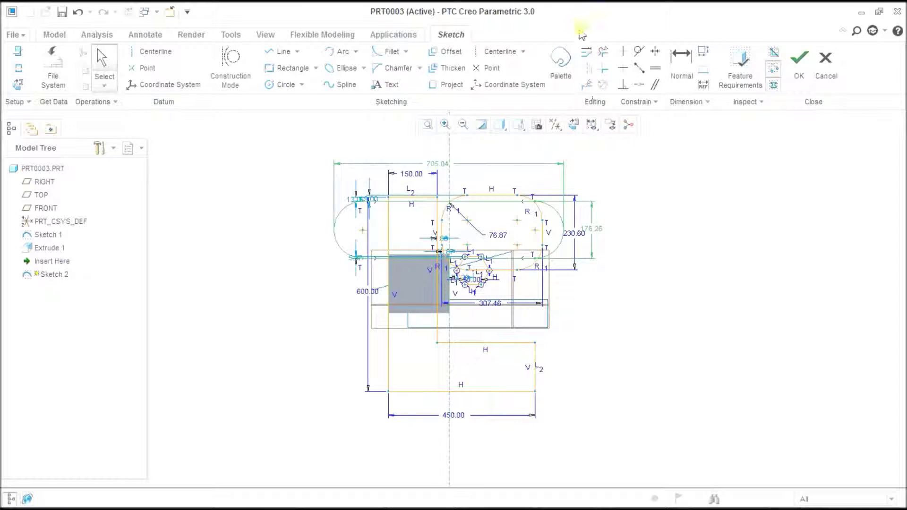
Open Modify Dimensions on the 705.04 overall width dimension (sd24) of Sketch 2.
left_click(586, 53)
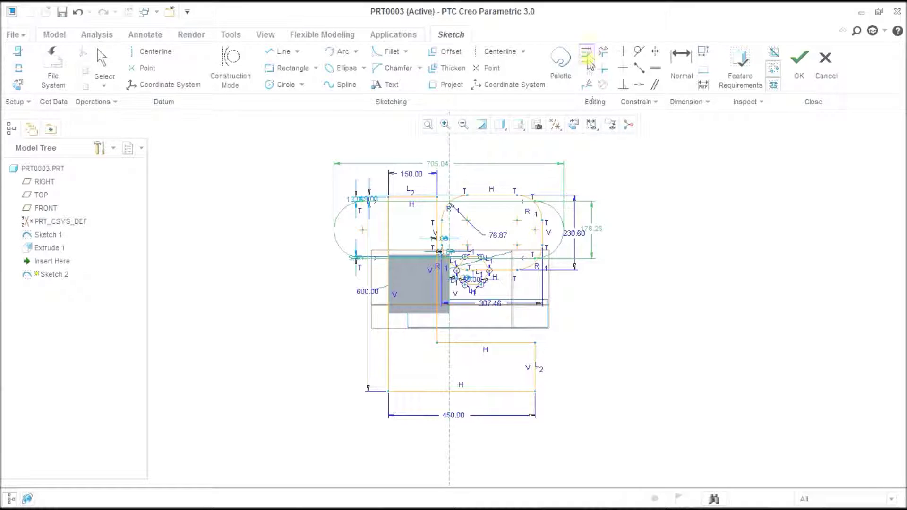
left_click(435, 167)
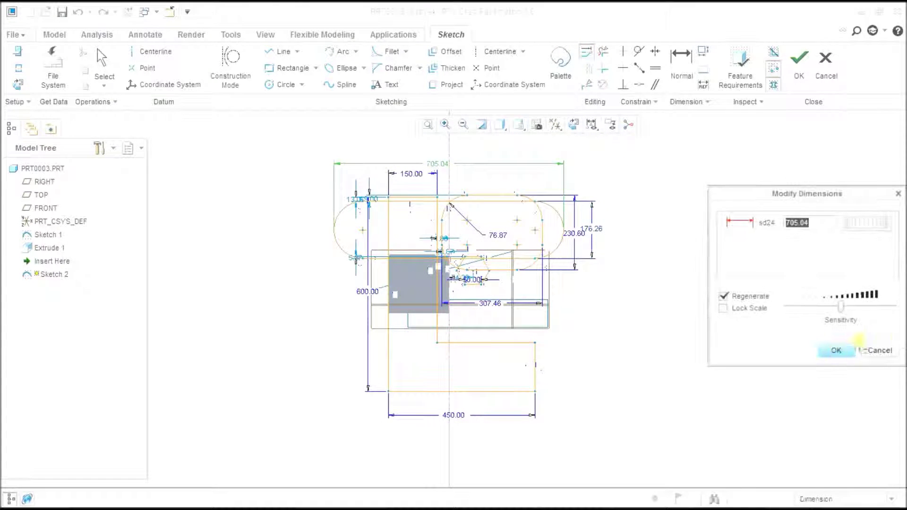
Reduce sd24 to 680.11 and add the 176.26, 230.60, 150.00 and 600.00 dimensions to the edit list.
left_click_drag(876, 223, 856, 225)
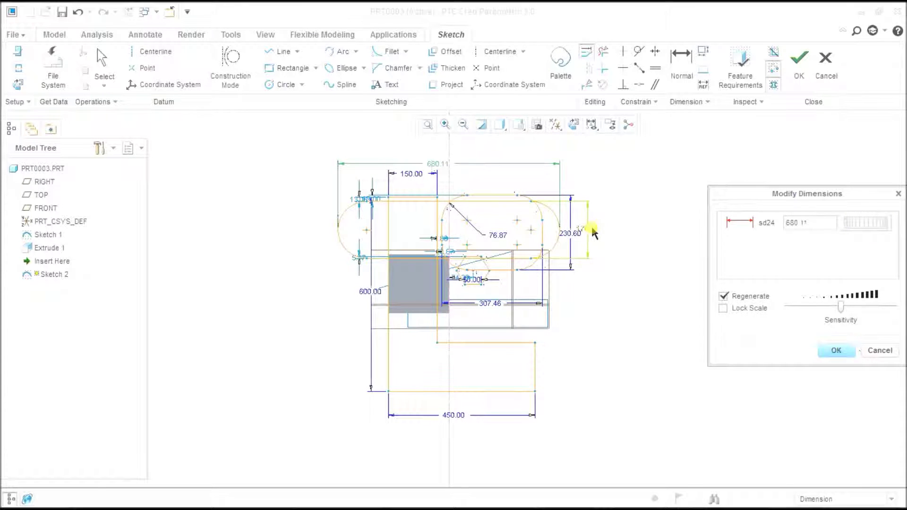
left_click(472, 324)
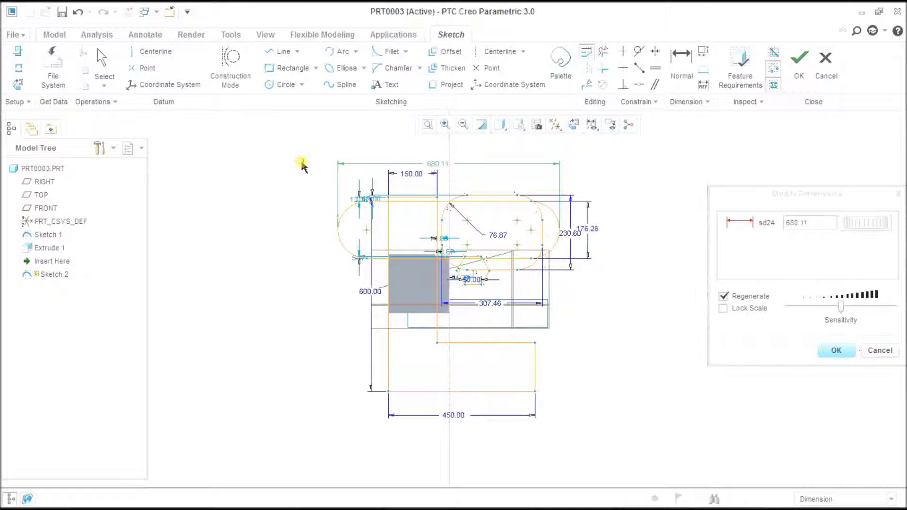
left_click(587, 229)
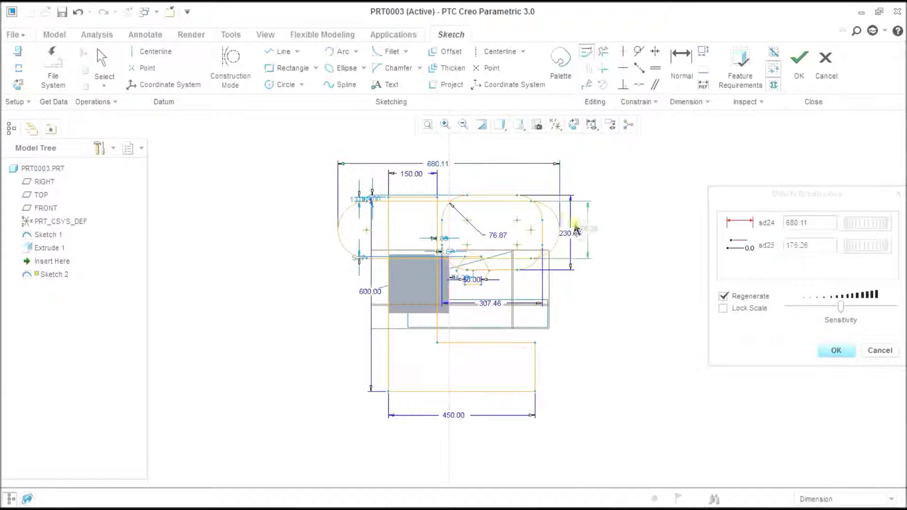
left_click(571, 232)
left_click(411, 173)
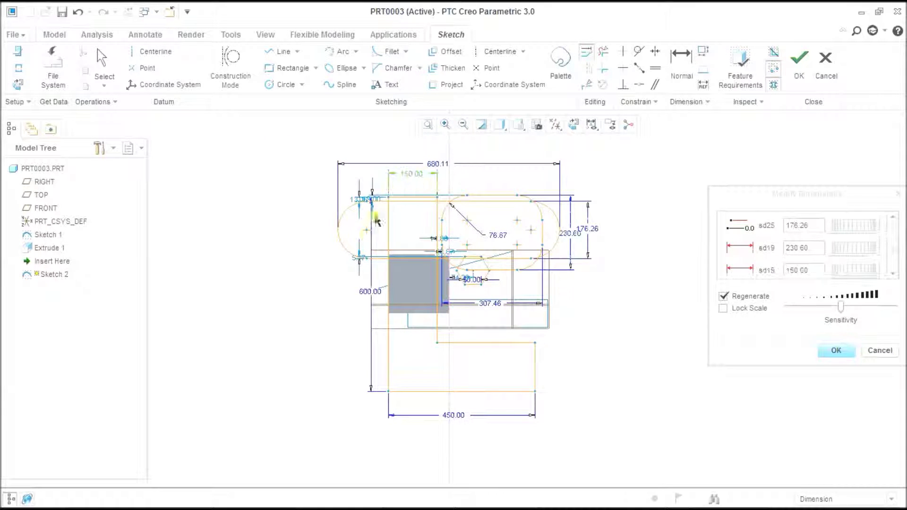
left_click(373, 292)
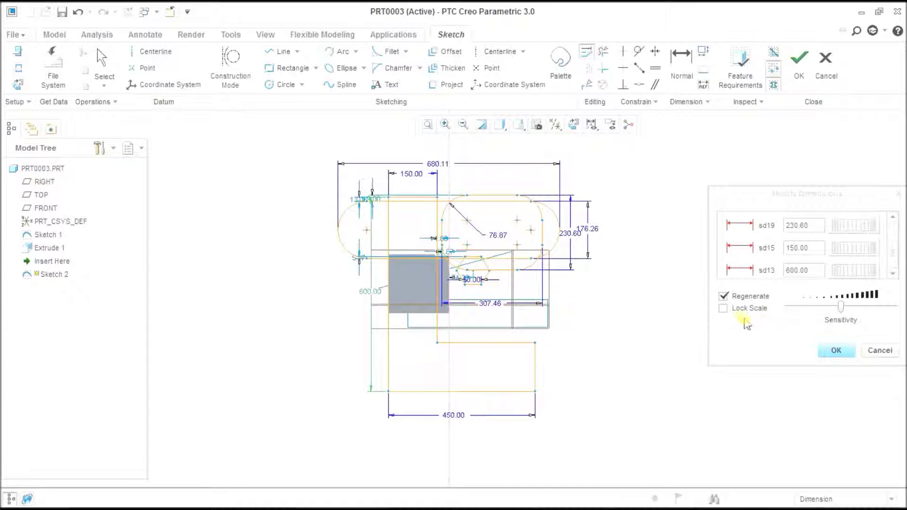
mouse_move(890, 255)
left_mouse_down()
mouse_move(891, 223)
mouse_move(898, 253)
left_mouse_up()
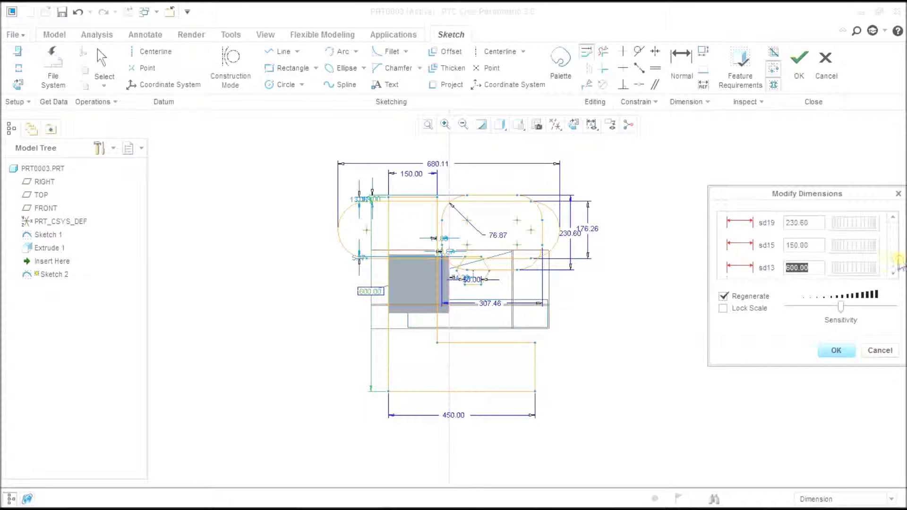
With Lock Scale on, scale the sketch and enter exactly 600 and 150, then turn Lock Scale off.
left_click(723, 307)
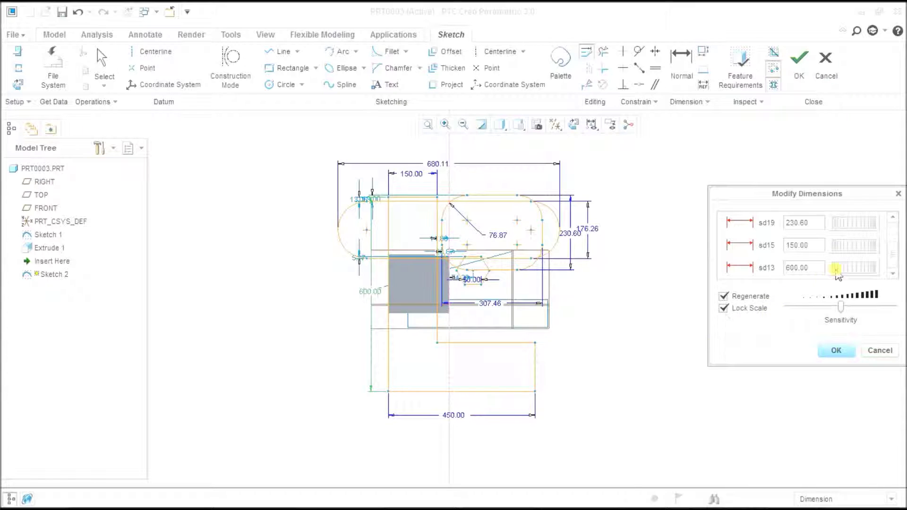
mouse_move(835, 267)
left_mouse_down()
mouse_move(870, 265)
mouse_move(846, 267)
left_mouse_up()
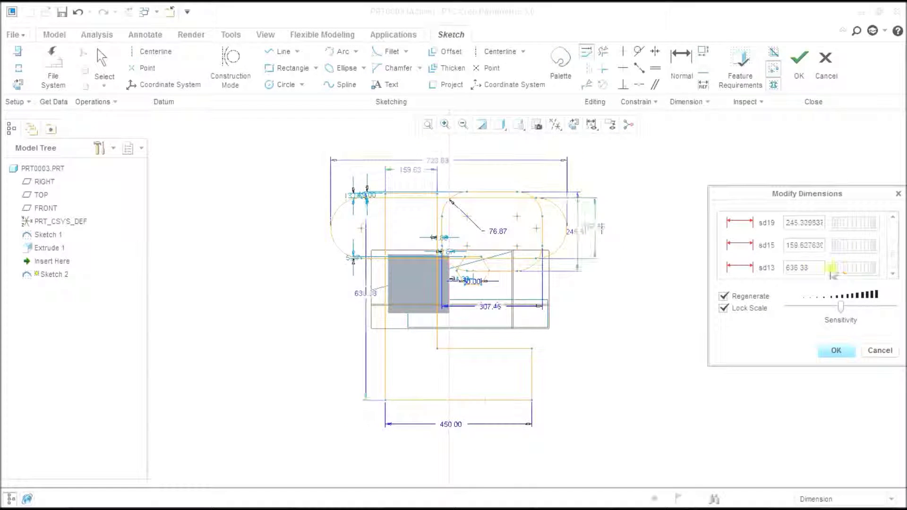
left_click(810, 269)
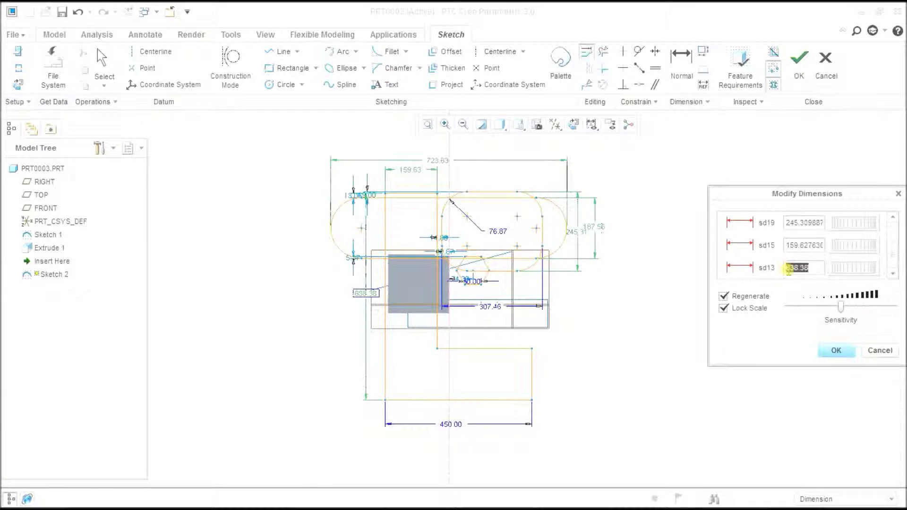
type("600")
key("Return")
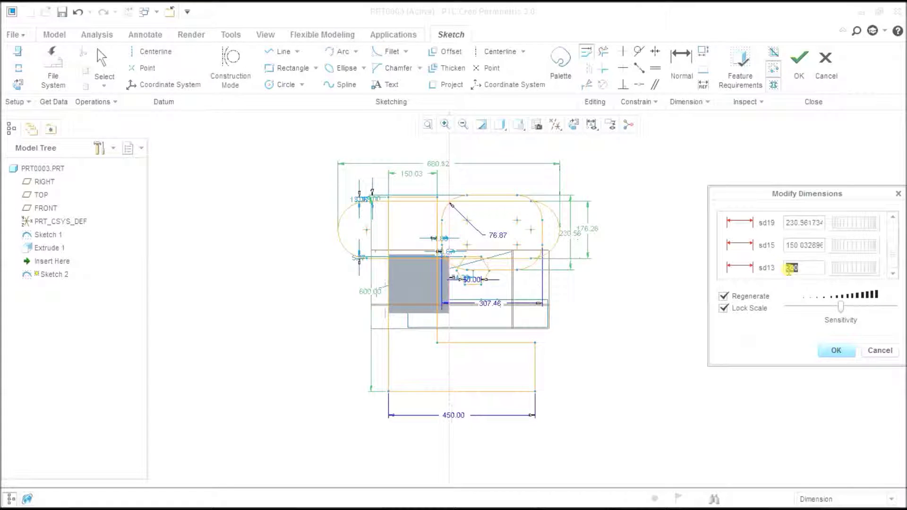
mouse_move(837, 247)
left_mouse_down()
mouse_move(850, 247)
mouse_move(822, 245)
left_mouse_up()
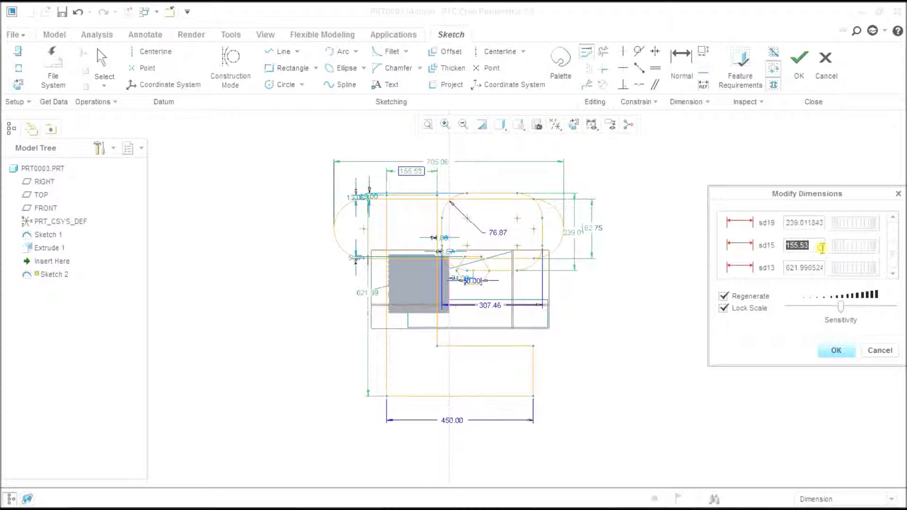
type("150")
key("Return")
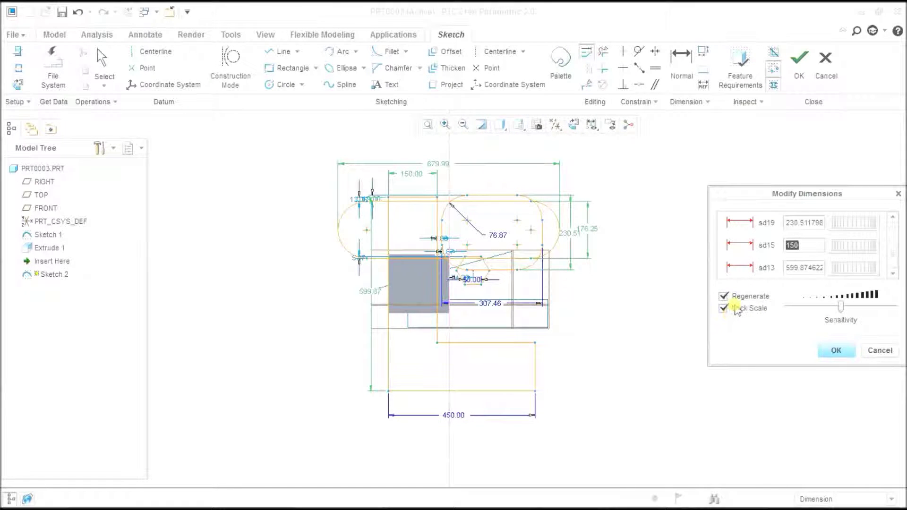
left_click(725, 311)
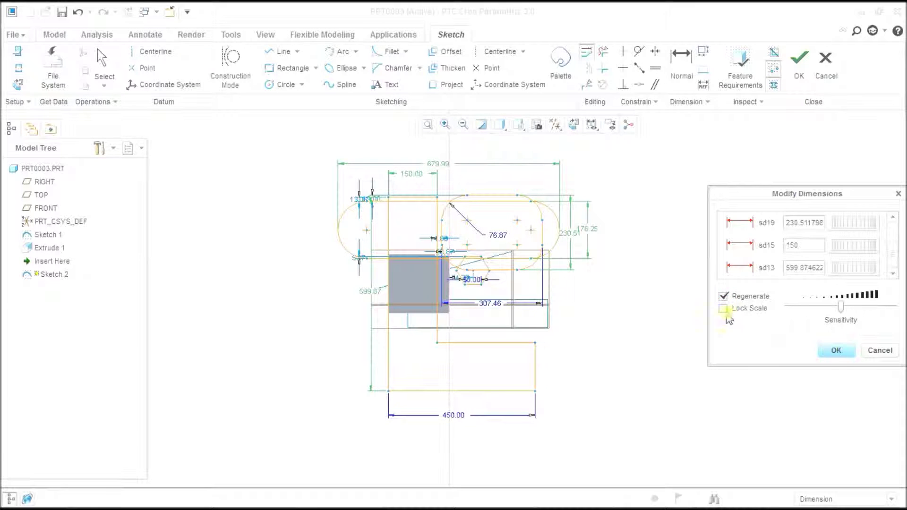
Bring the 150 dimension to 160.56, with Regenerate turned off and then back on.
left_click(724, 297)
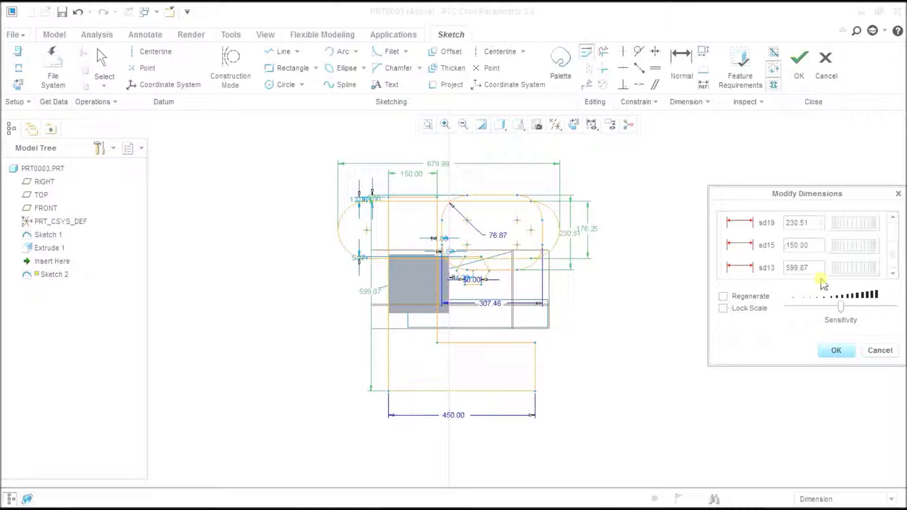
mouse_move(844, 247)
left_mouse_down()
mouse_move(862, 247)
mouse_move(854, 247)
left_mouse_up()
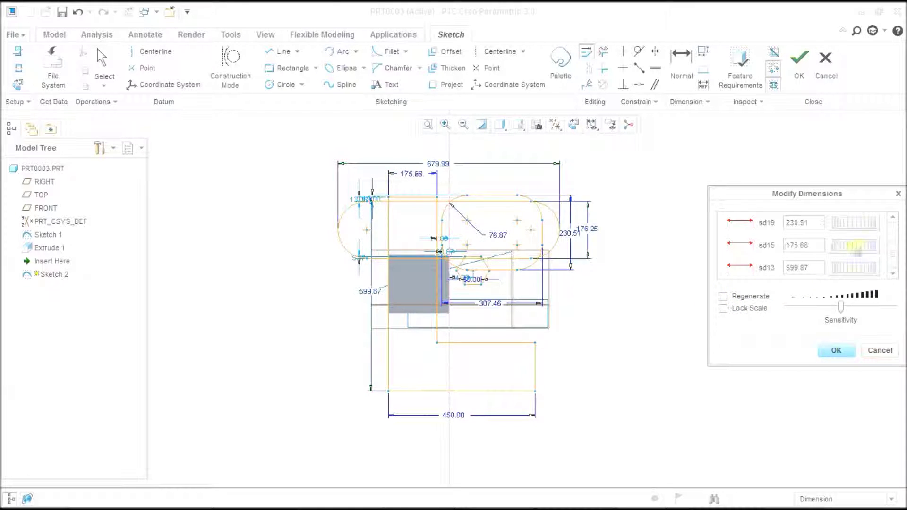
left_click(725, 296)
left_click(721, 294)
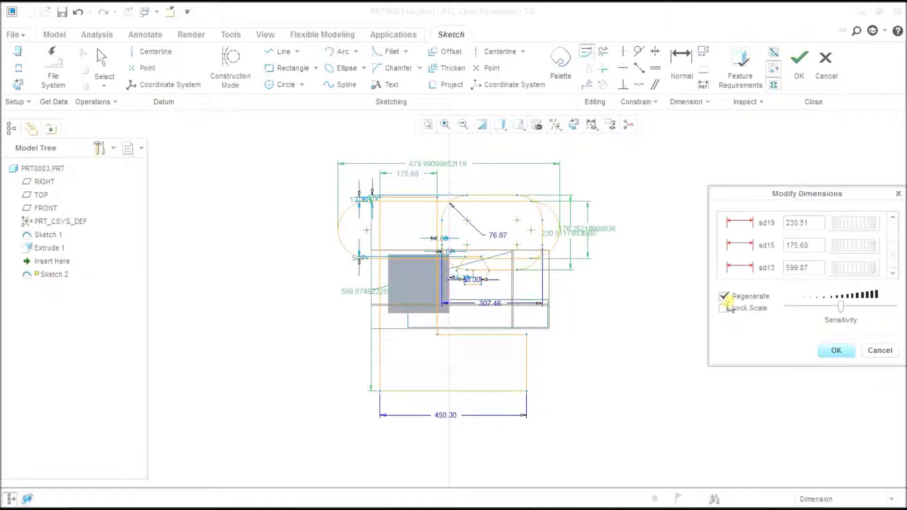
mouse_move(849, 252)
left_mouse_down()
mouse_move(863, 253)
mouse_move(819, 239)
mouse_move(830, 237)
left_mouse_up()
Adjust the Sensitivity slider and enlarge the 230.51 height dimension to 252.33.
left_click_drag(841, 309, 862, 308)
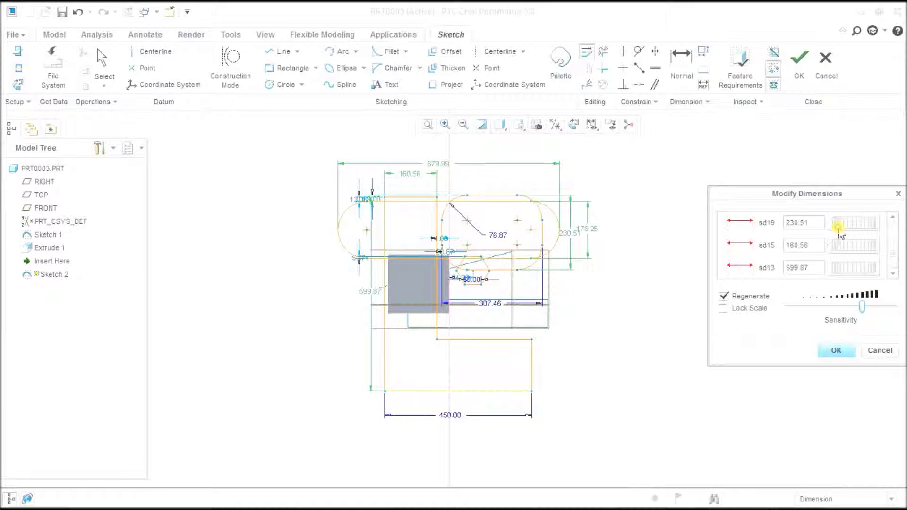
mouse_move(841, 229)
left_mouse_down()
mouse_move(866, 228)
mouse_move(832, 225)
mouse_move(857, 219)
mouse_move(837, 223)
mouse_move(858, 222)
mouse_move(842, 223)
mouse_move(856, 245)
left_mouse_up()
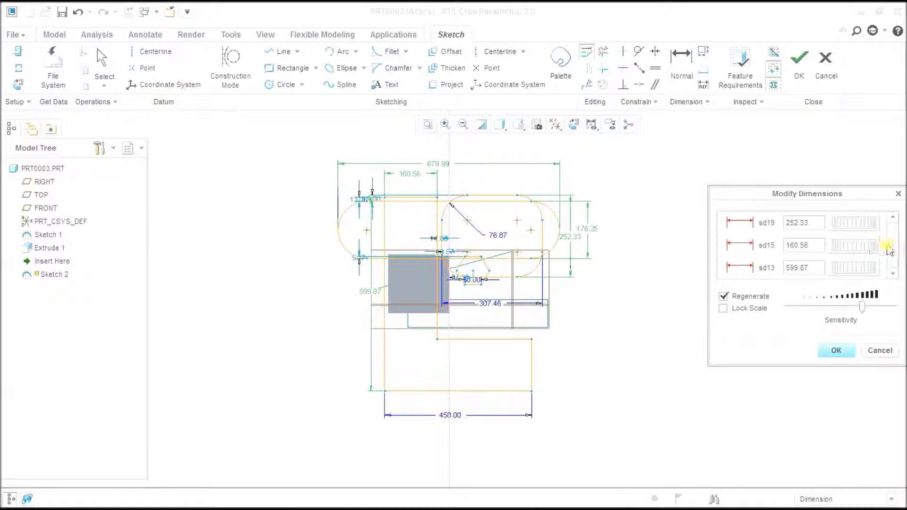
left_click_drag(888, 248, 888, 215)
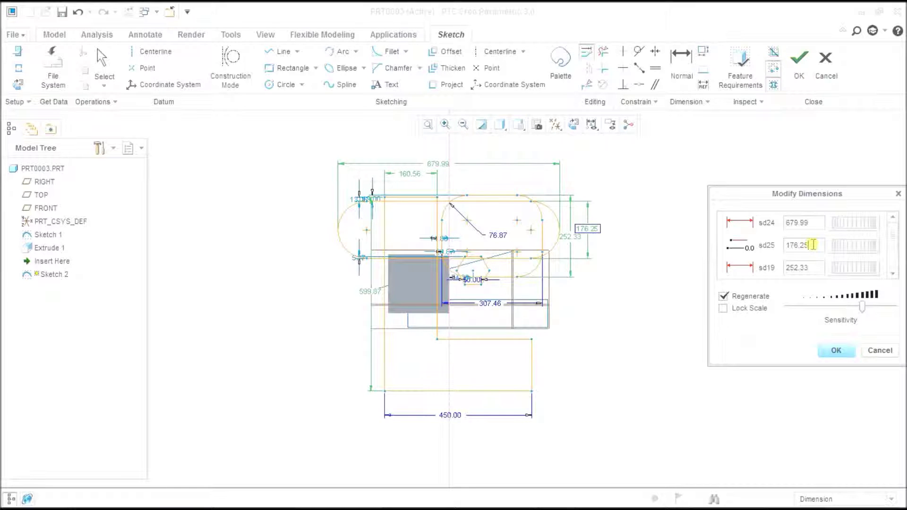
Replace the 176.25 value with the relation sd25 = sd24/6.
double_click(814, 245)
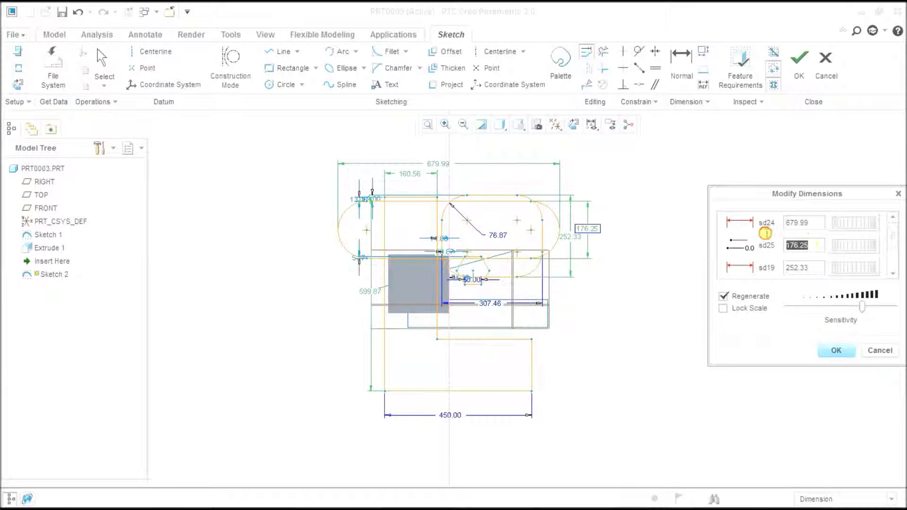
type("SD")
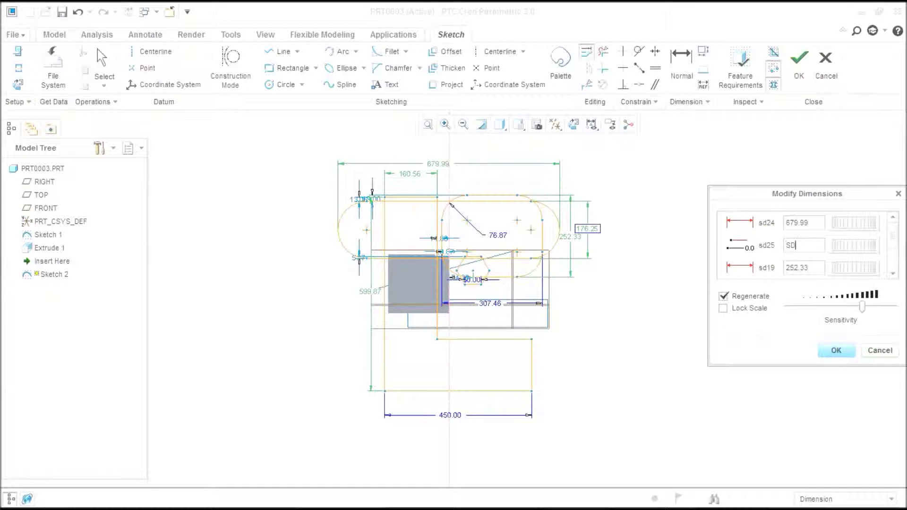
type("24")
type("/6")
key("Return")
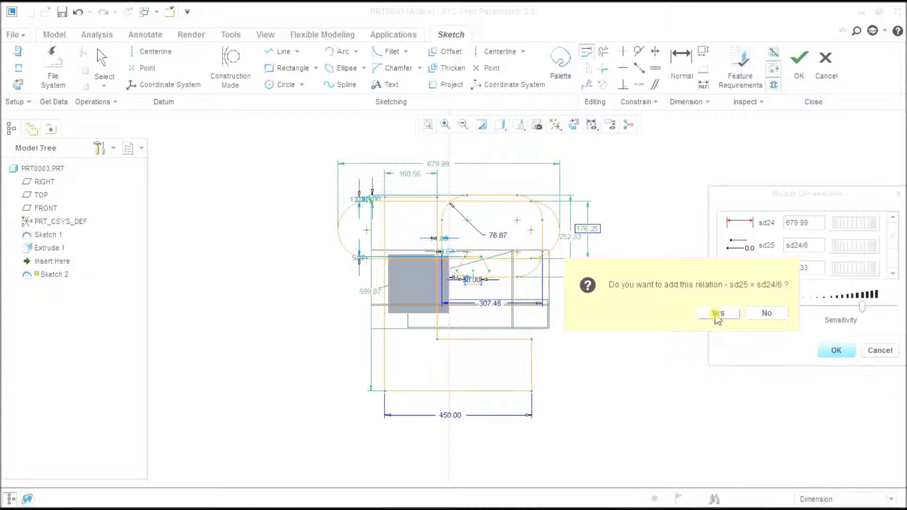
left_click(717, 314)
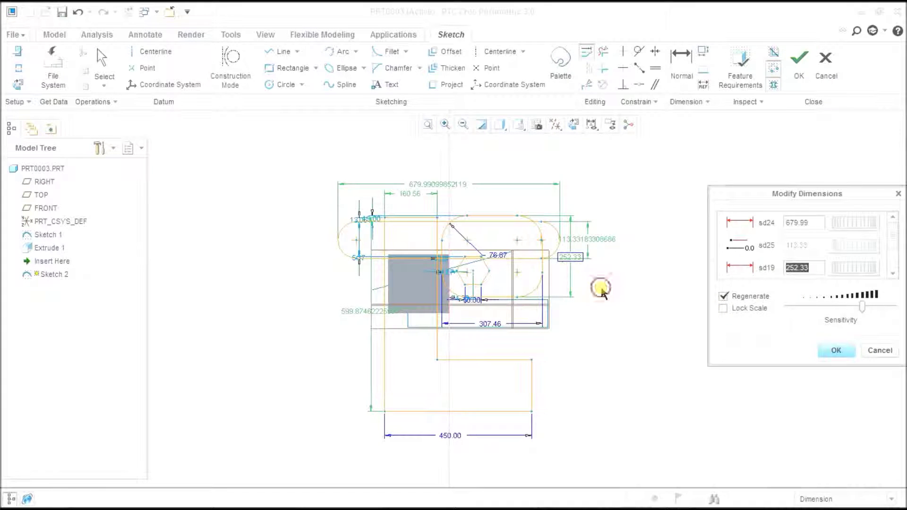
Set the overall width sd24 to 600 and accept the dimension changes.
left_click(803, 223)
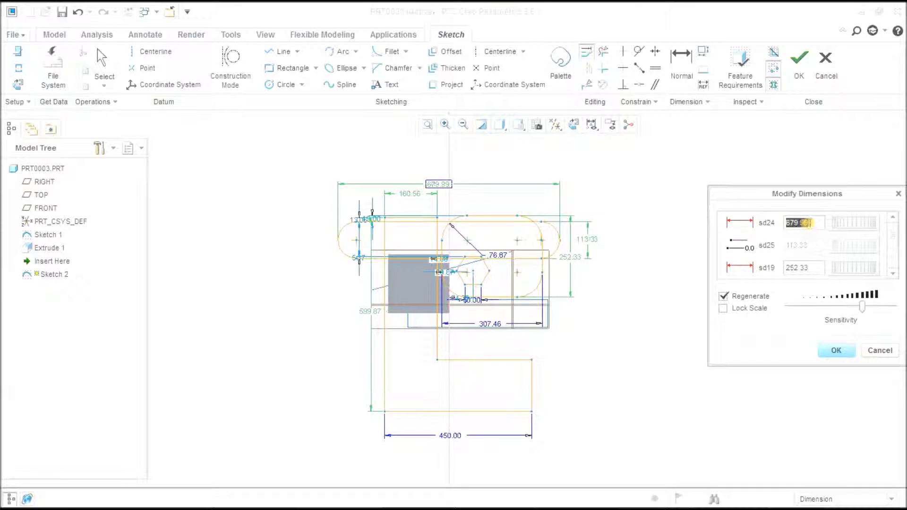
type("600")
key("Return")
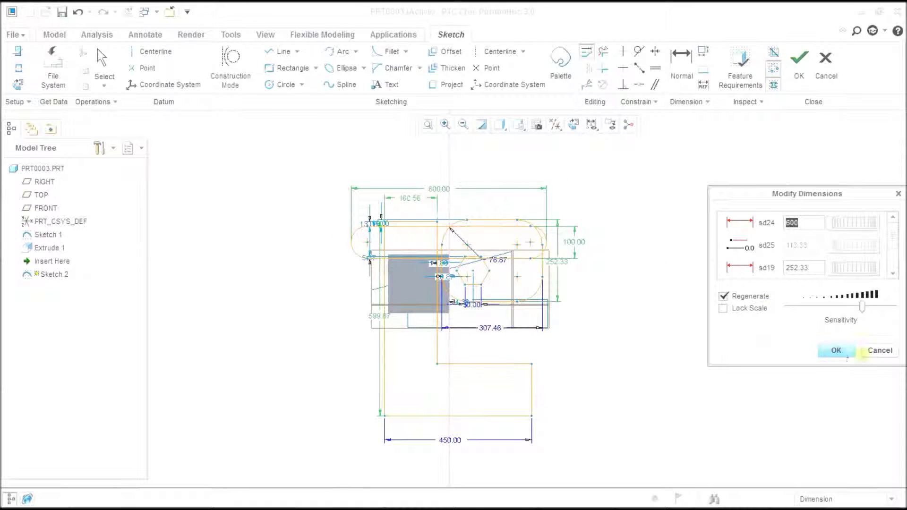
left_click(836, 350)
scroll(496, 288, "up", 2)
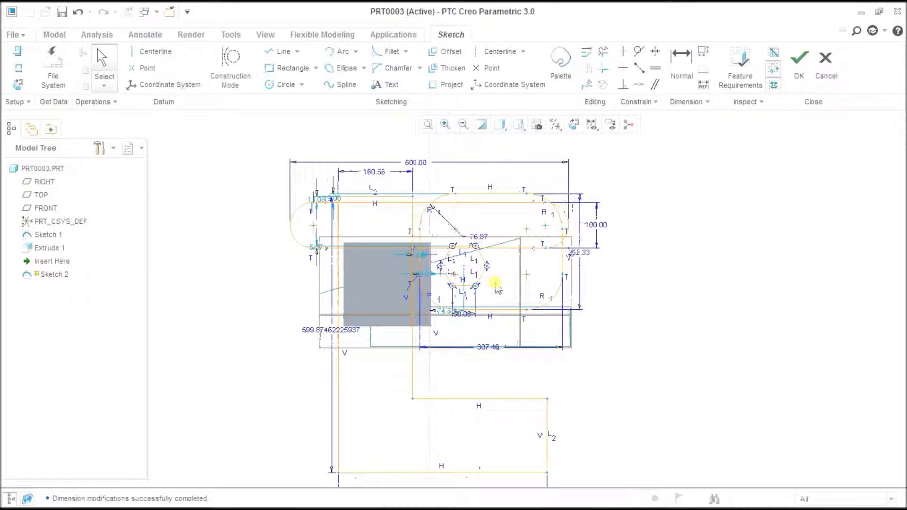
scroll(480, 255, "up", 3)
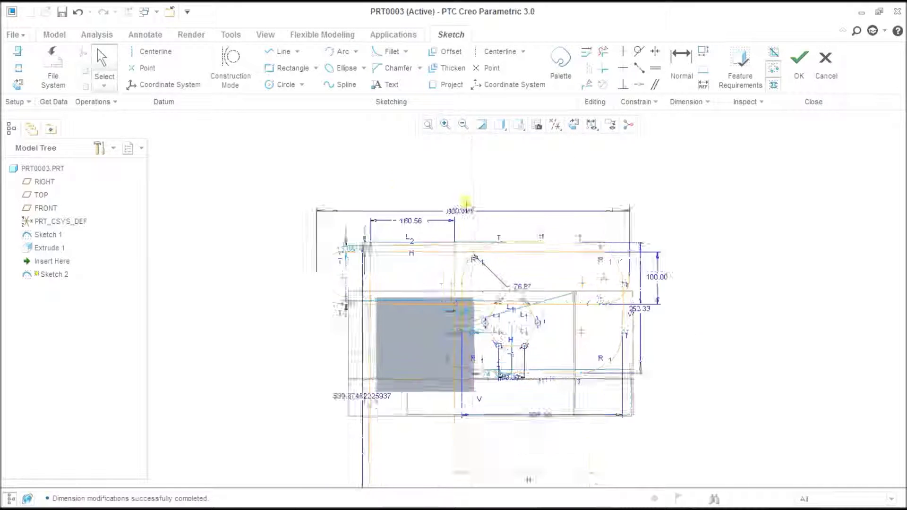
scroll(479, 255, "down", 3)
scroll(482, 263, "up", 3)
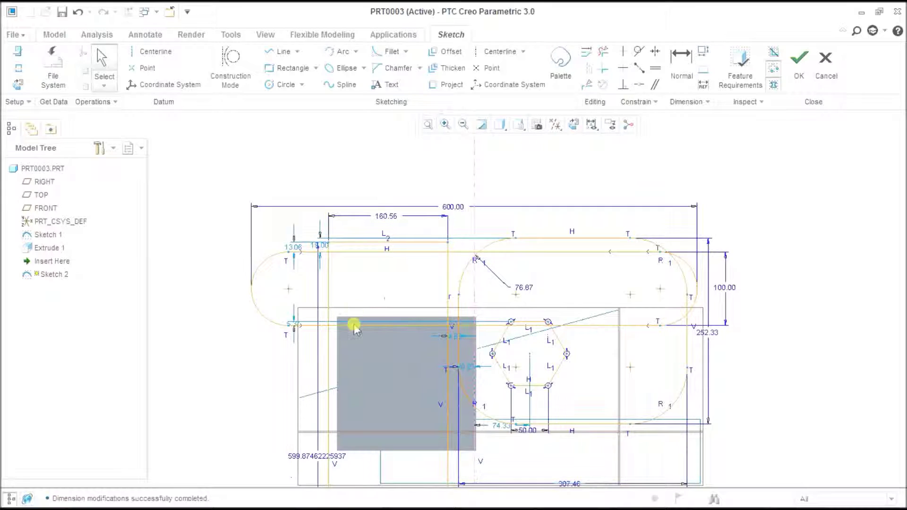
double_click(388, 212)
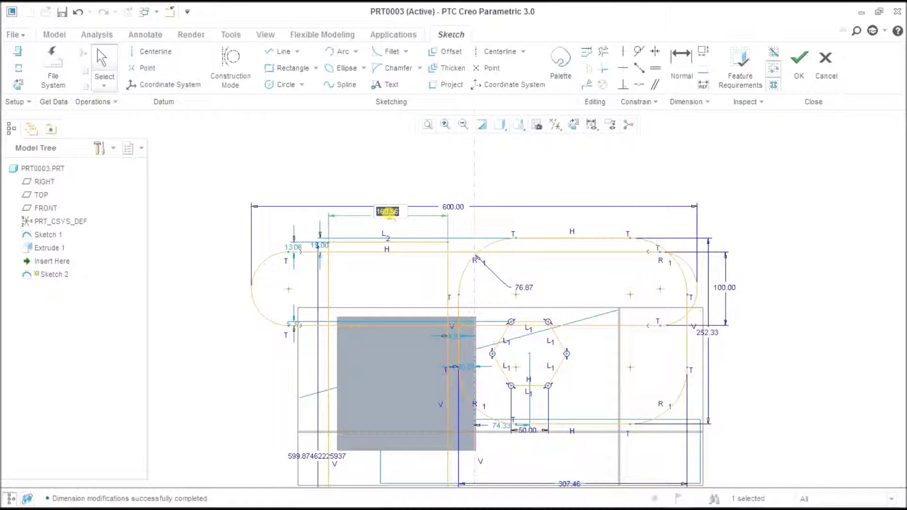
left_click(725, 287)
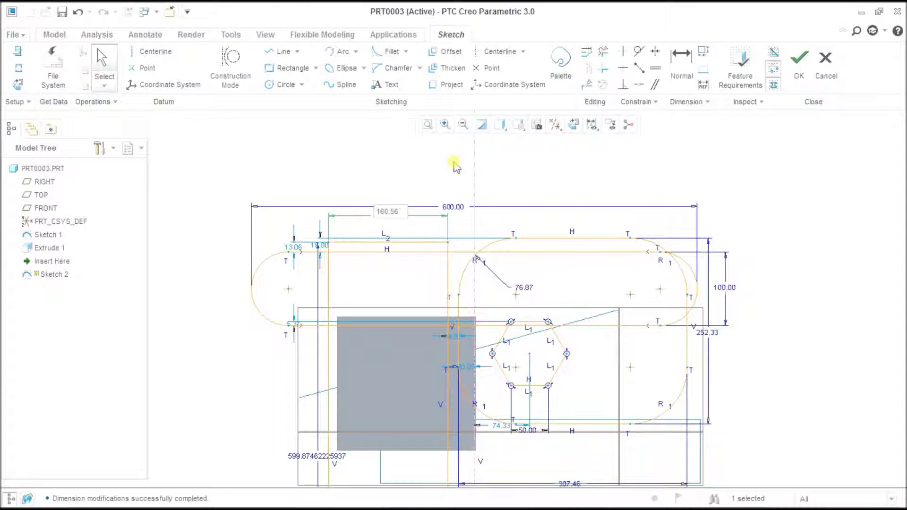
left_click(468, 174)
left_click(731, 290)
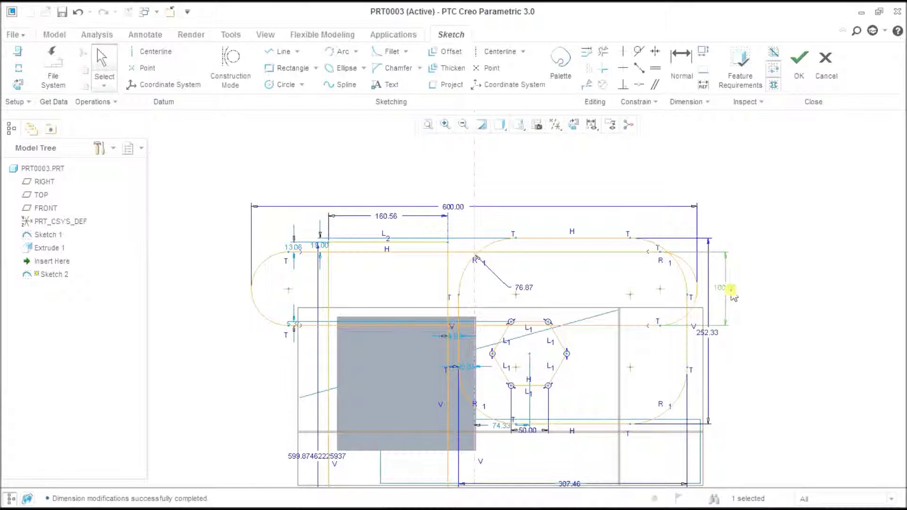
double_click(732, 289)
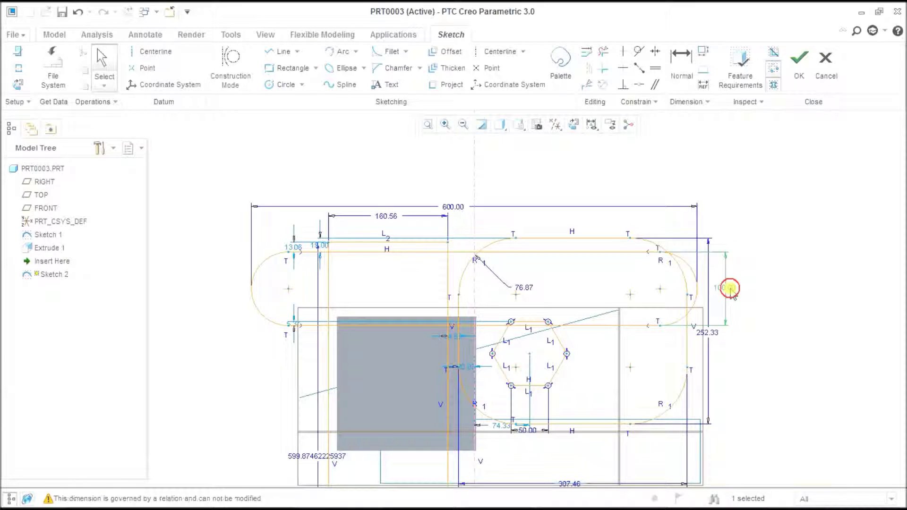
left_click(731, 289)
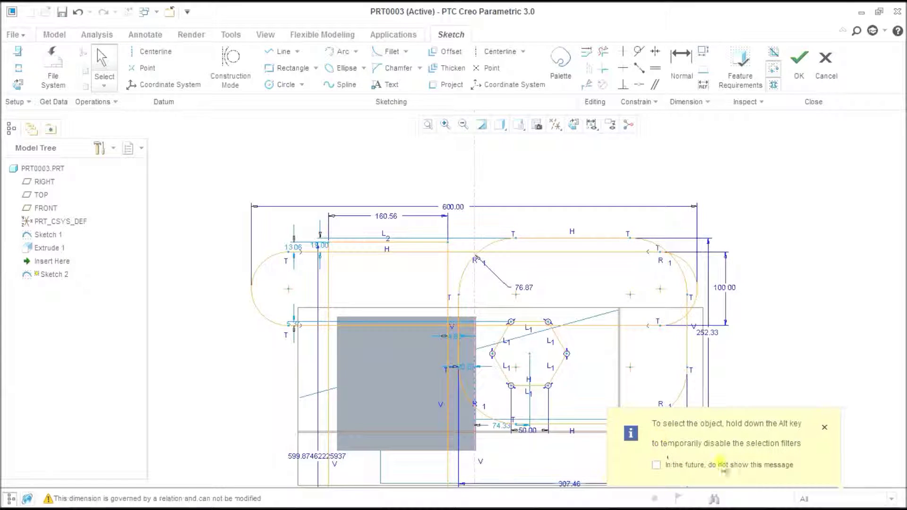
mouse_move(75, 503)
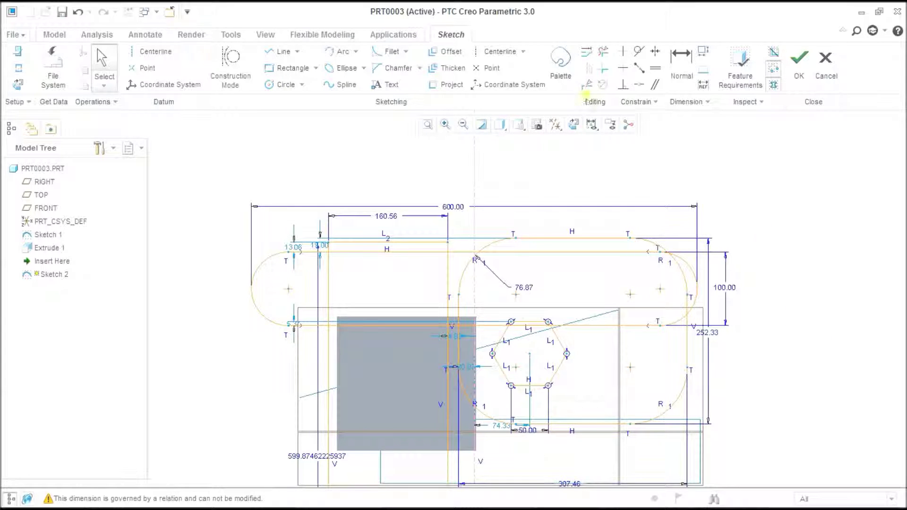
Delete the short top line L2, the extra top-line segments and the top-left arc segment.
left_click(605, 53)
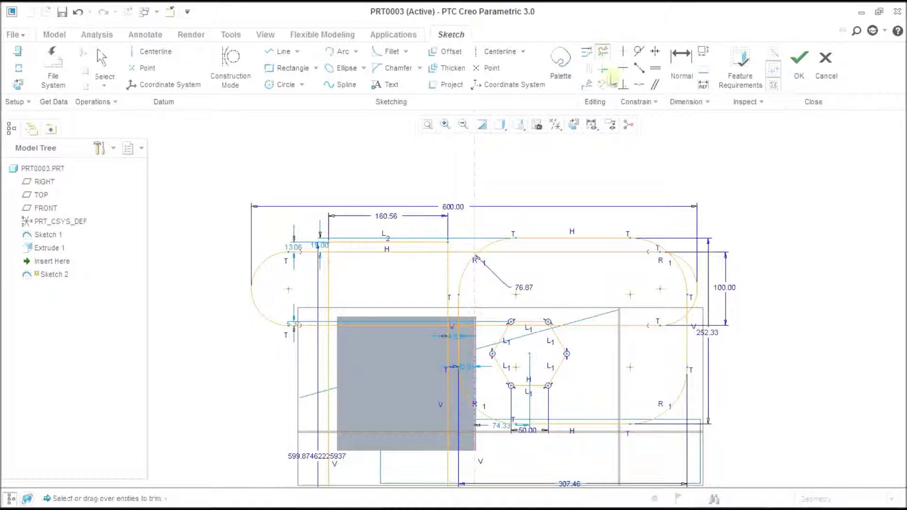
left_click(396, 244)
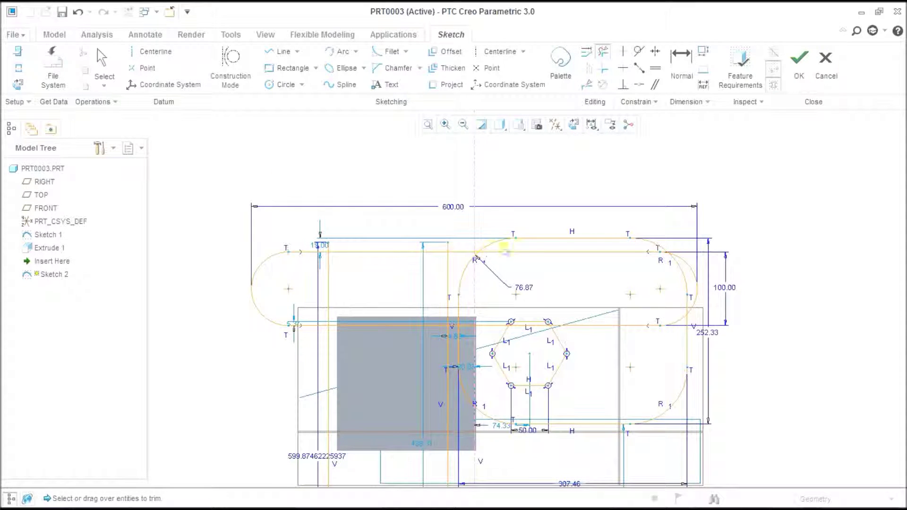
left_click(544, 241)
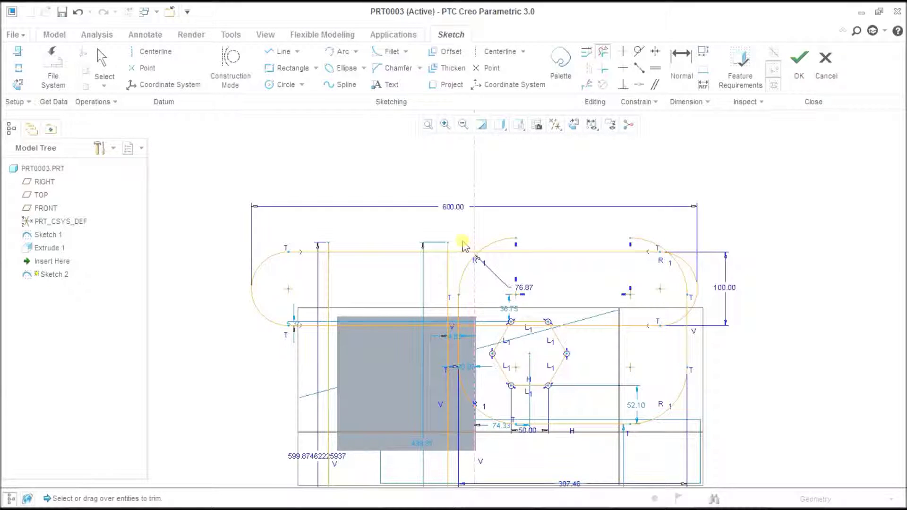
mouse_move(463, 245)
left_mouse_down()
mouse_move(348, 241)
mouse_move(275, 255)
left_mouse_up()
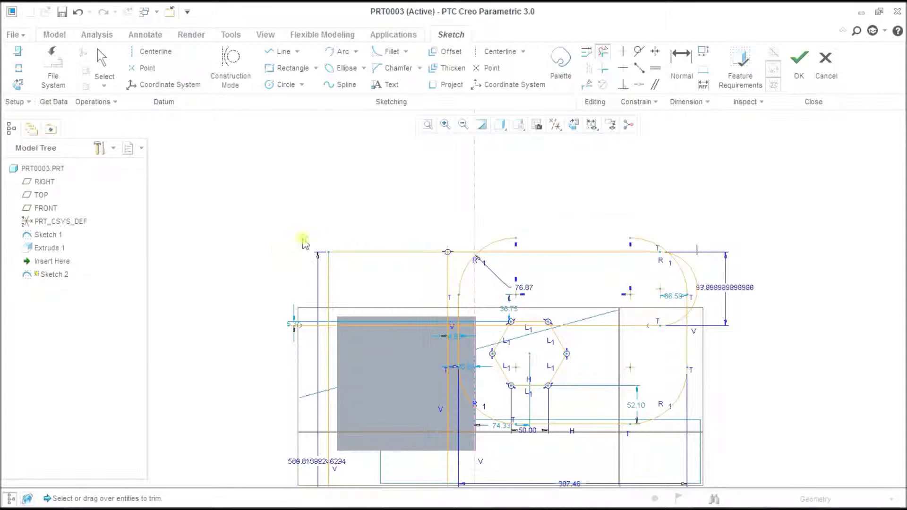
left_click(499, 240)
Trim away the top-right and right arc pieces and the segments crossing the top line.
mouse_move(668, 237)
left_mouse_down()
mouse_move(622, 232)
mouse_move(665, 246)
mouse_move(649, 249)
mouse_move(685, 252)
mouse_move(693, 304)
left_mouse_up()
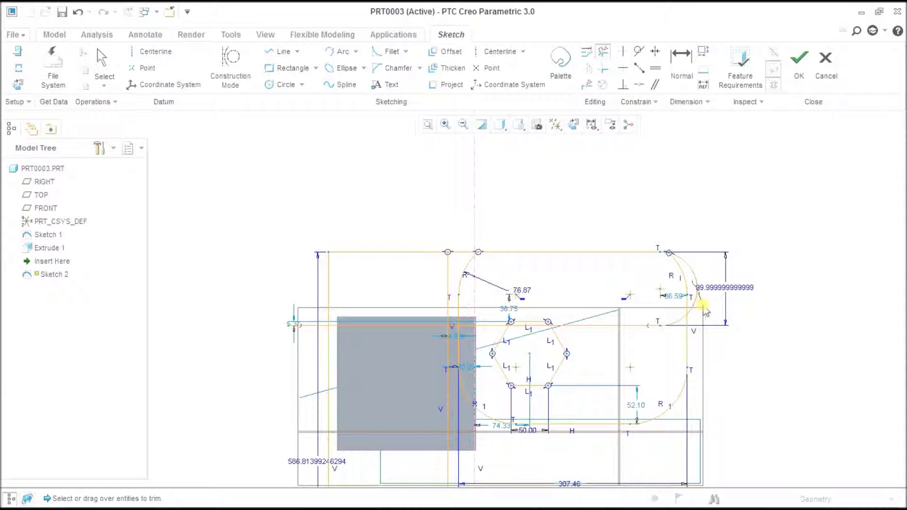
scroll(690, 307, "down", 3)
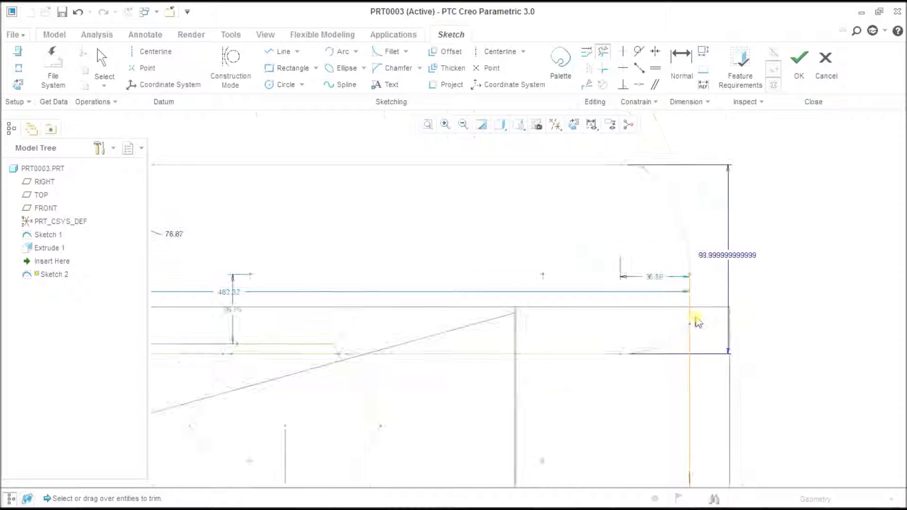
left_click_drag(716, 340, 681, 373)
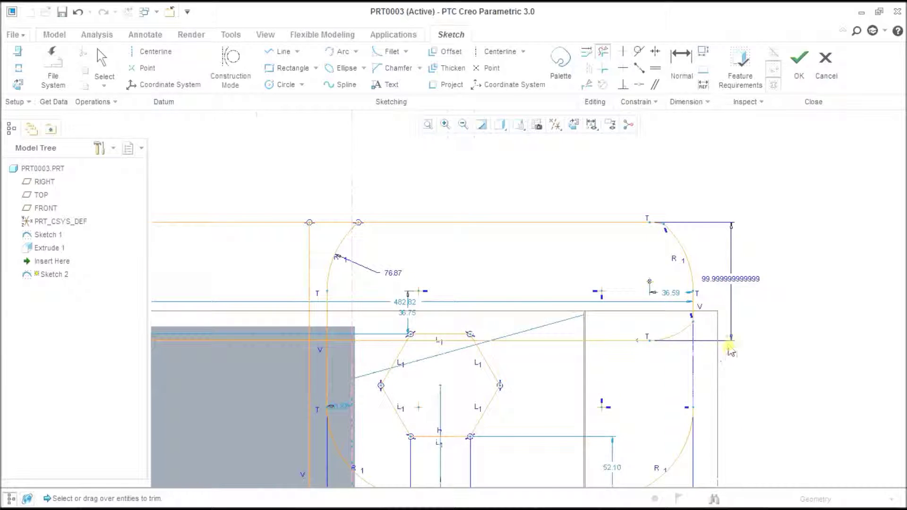
left_click(103, 81)
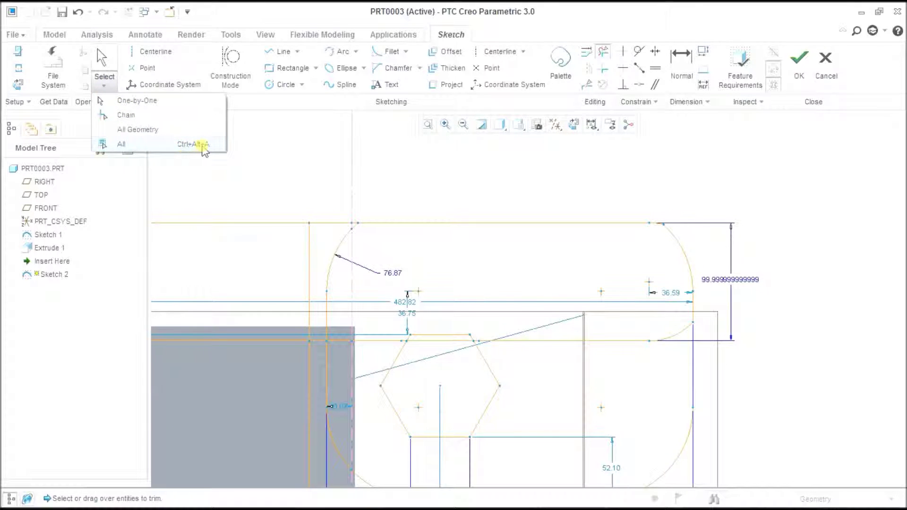
left_click(265, 163)
scroll(293, 176, "down", 4)
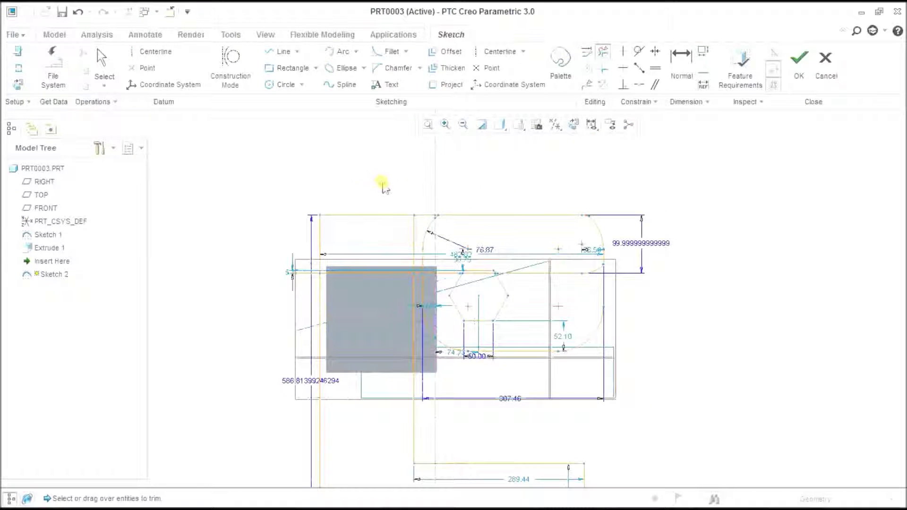
mouse_move(384, 184)
left_mouse_down()
mouse_move(393, 235)
mouse_move(444, 195)
left_mouse_up()
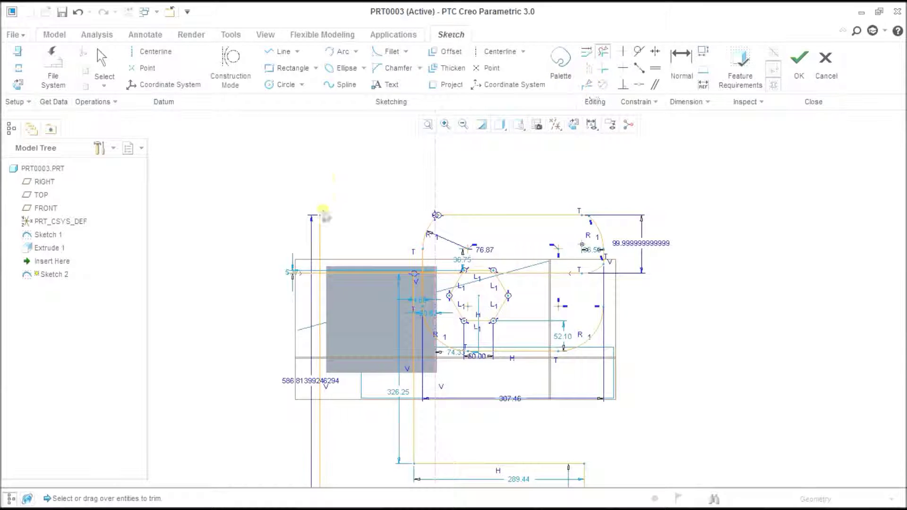
scroll(313, 294, "up", 3)
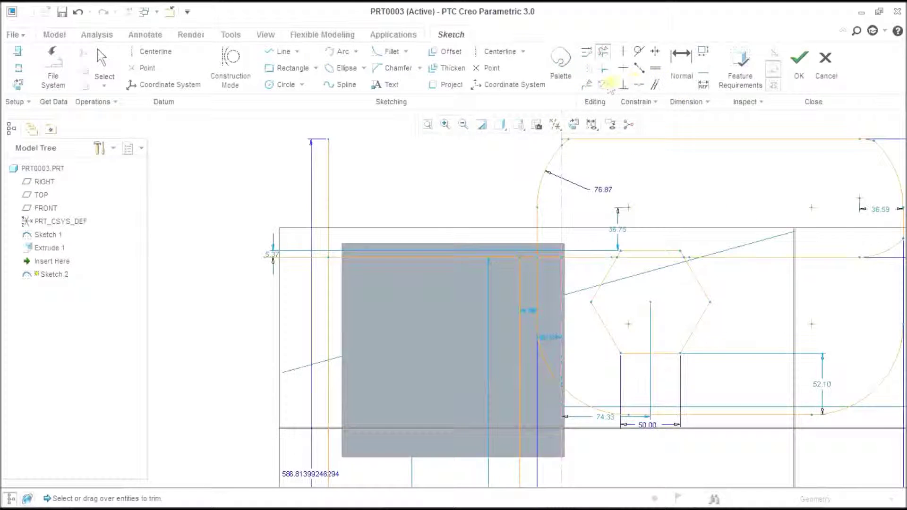
Trim the left vertical and horizontal lines so they meet at a corner.
left_click(602, 70)
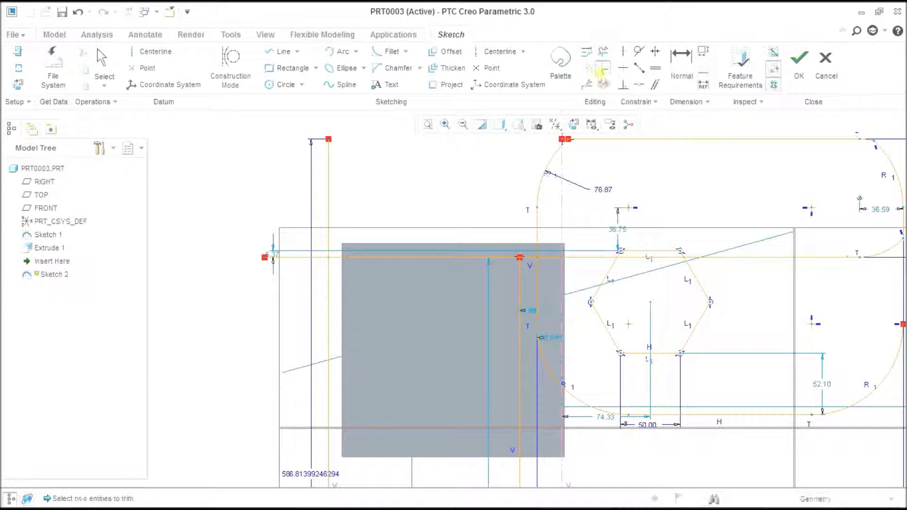
left_click(331, 289)
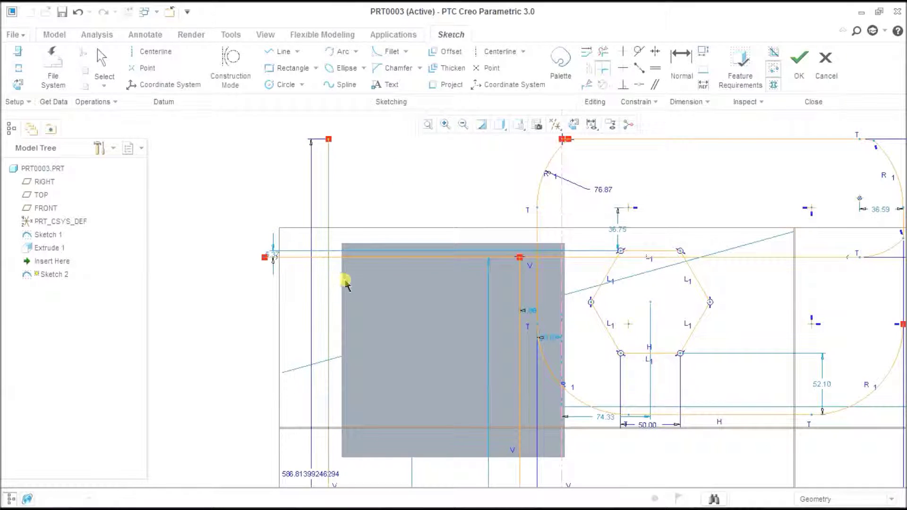
left_click(366, 260)
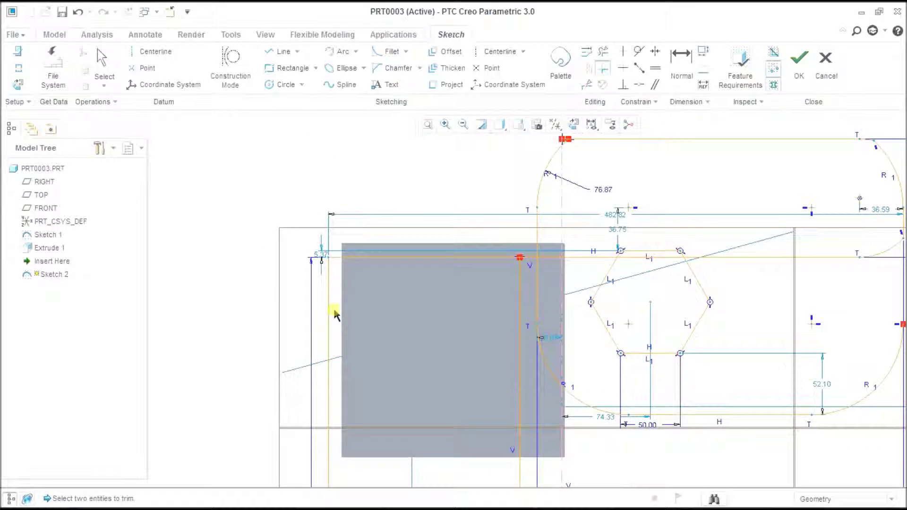
Draw a sloped line from the hexagon's right vertex down to the bottom line.
scroll(334, 314, "down", 3)
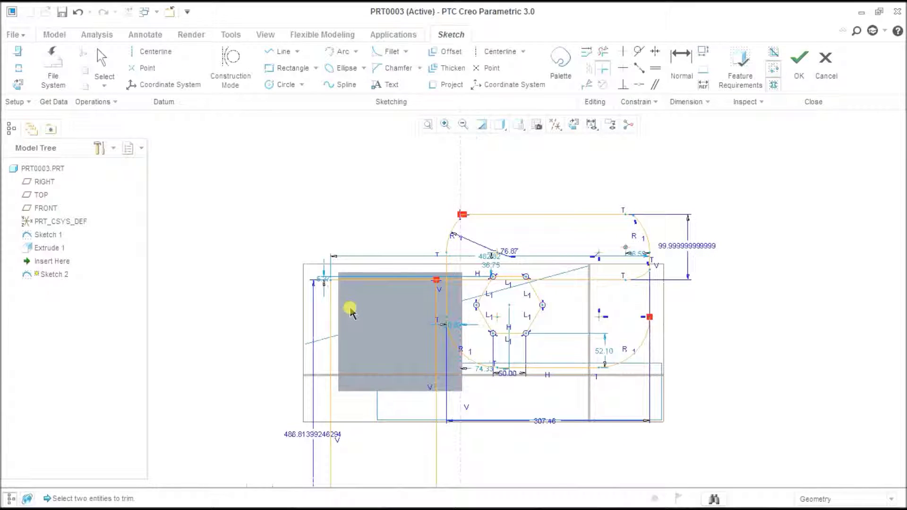
scroll(444, 313, "up", 4)
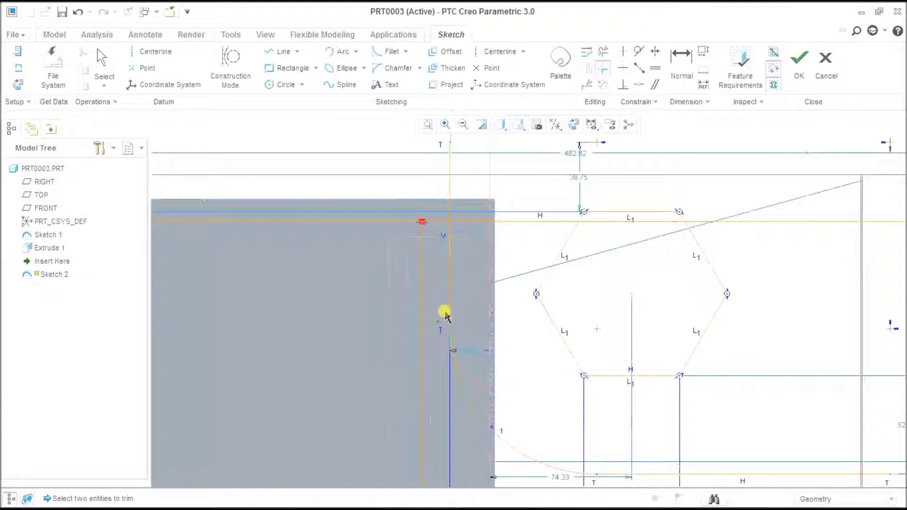
scroll(444, 313, "down", 3)
scroll(596, 358, "up", 2)
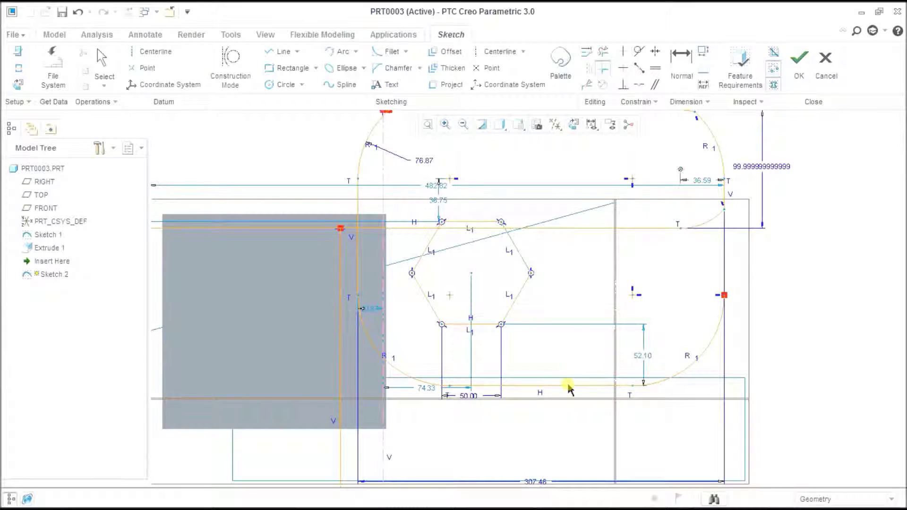
left_click_drag(570, 391, 602, 394)
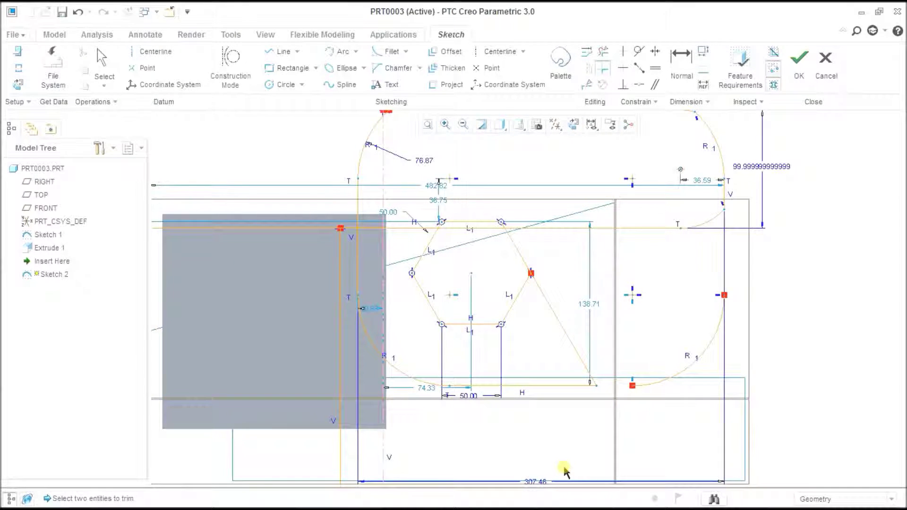
key("Escape")
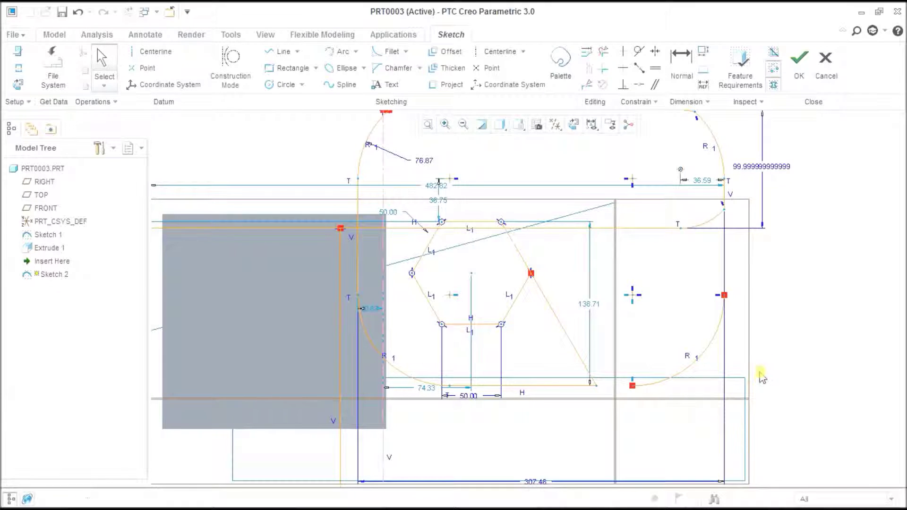
Divide the top line at three points.
left_click(706, 354)
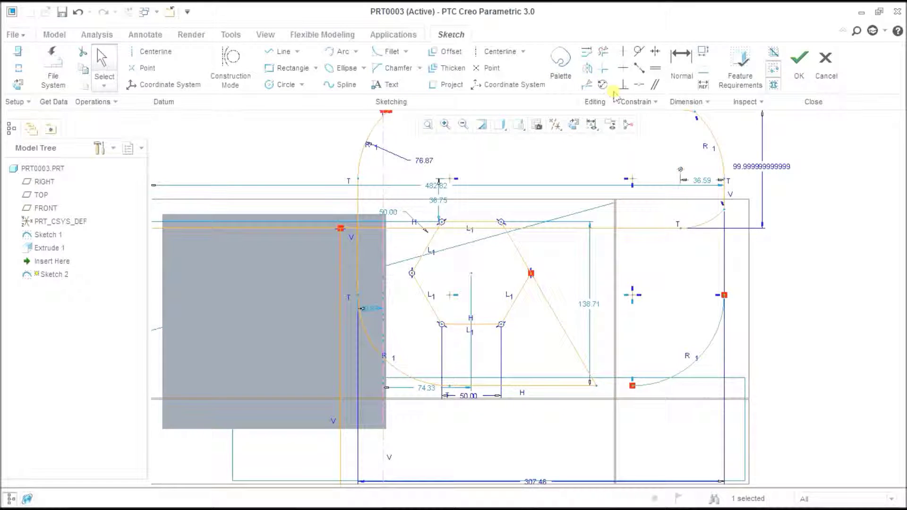
left_click(787, 324)
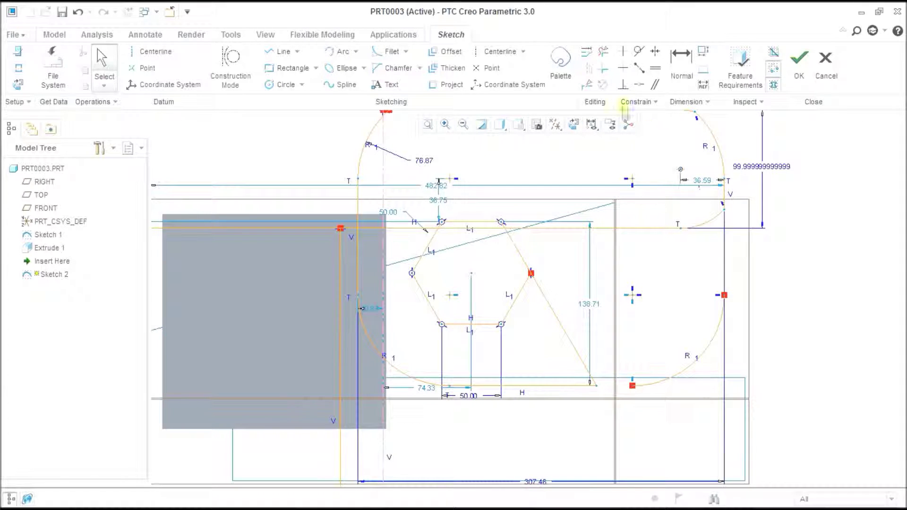
left_click(585, 87)
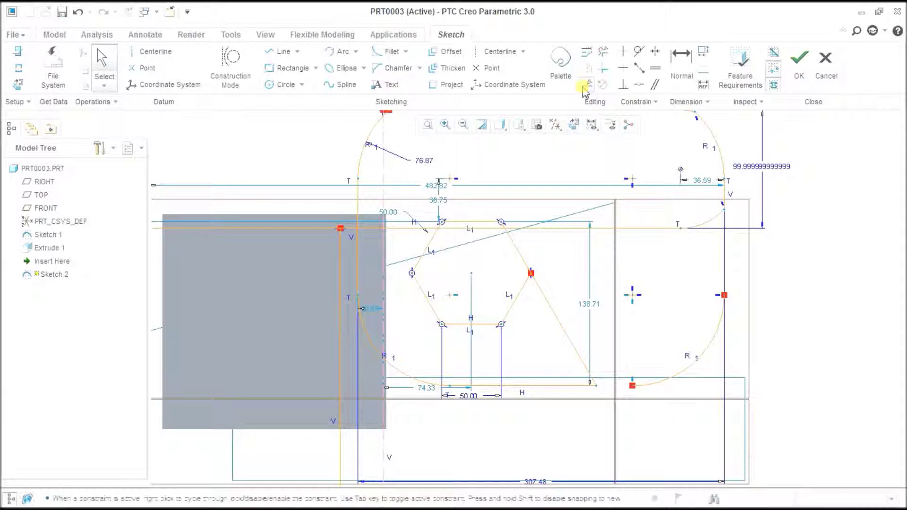
scroll(593, 263, "down", 3)
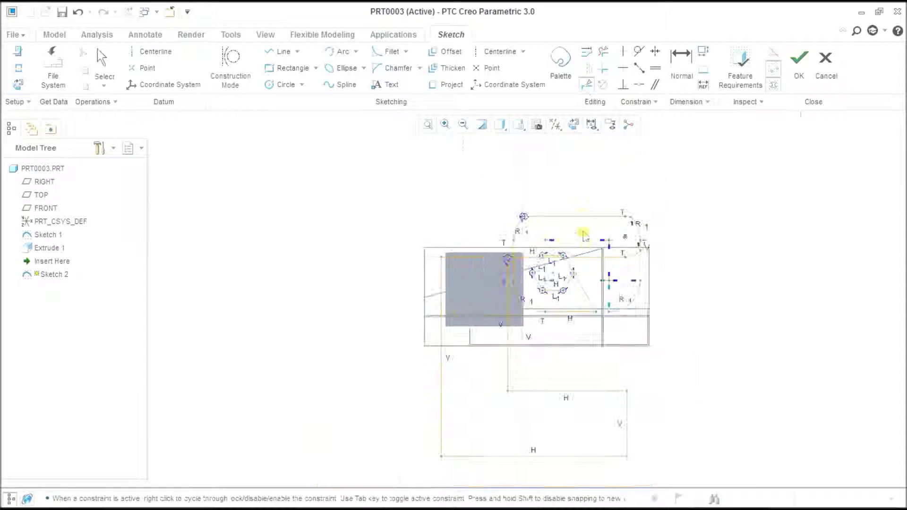
scroll(583, 233, "up", 4)
left_click(503, 225)
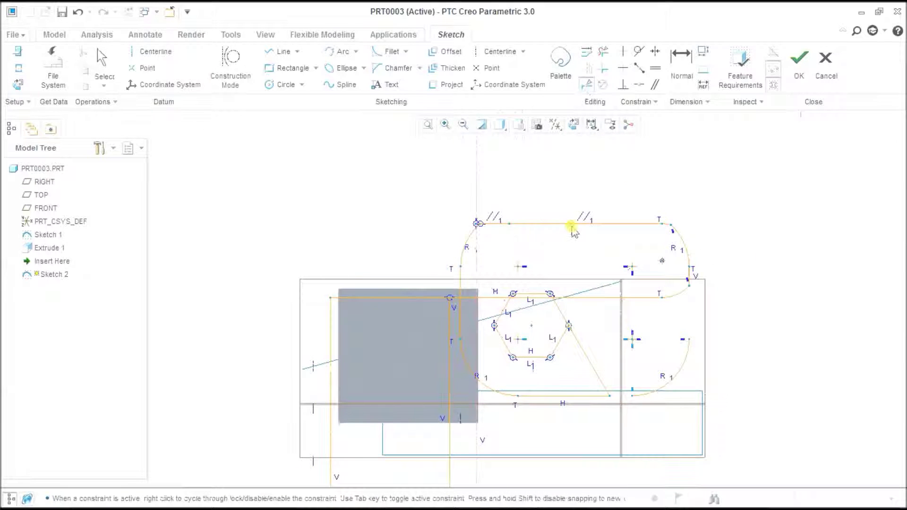
left_click(572, 225)
left_click(639, 224)
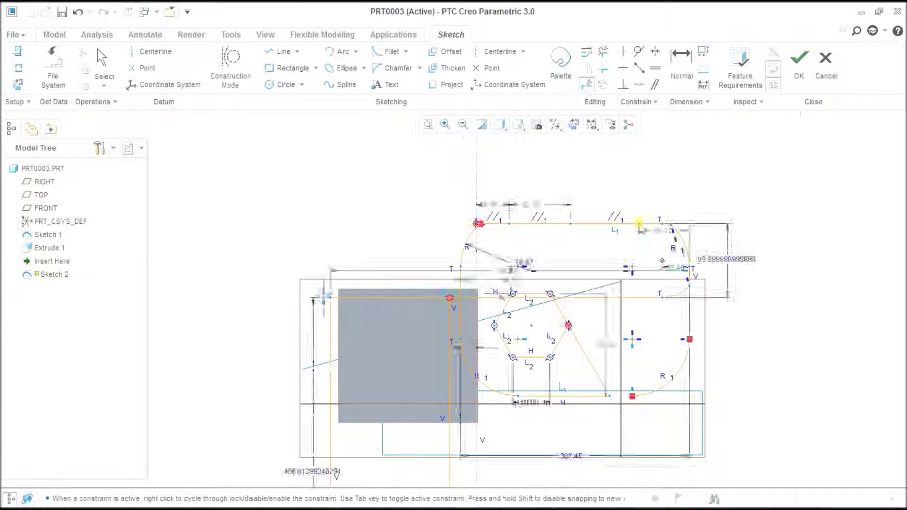
middle_click(692, 194)
scroll(543, 246, "up", 3)
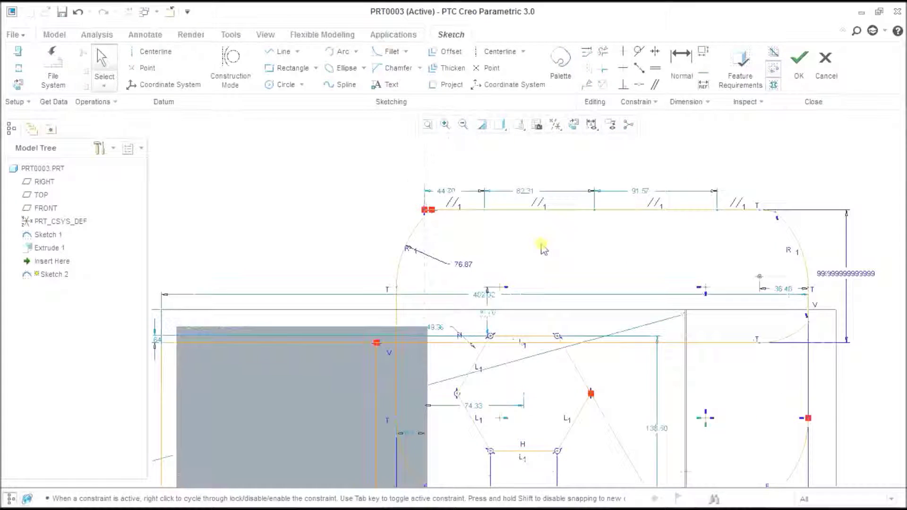
scroll(556, 244, "down", 2)
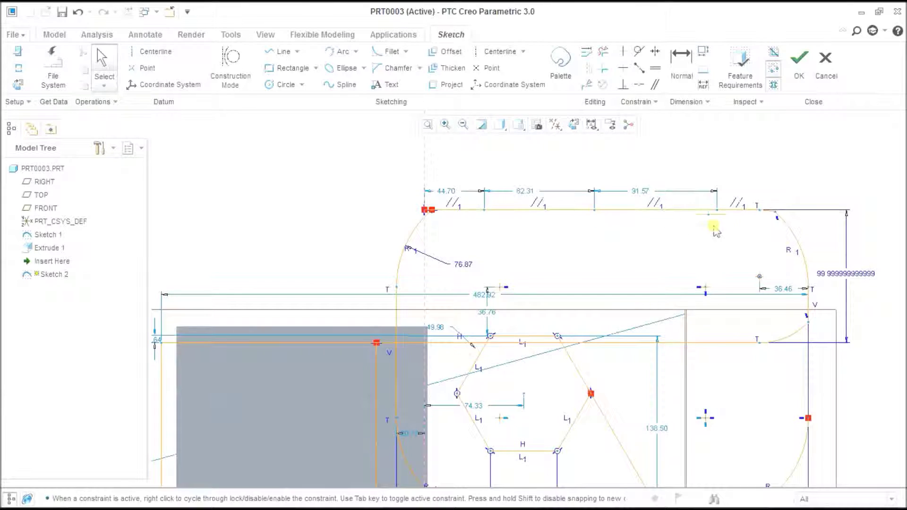
Trim two top-line segments, then undo the trims and divisions to restore one continuous line.
left_click(603, 52)
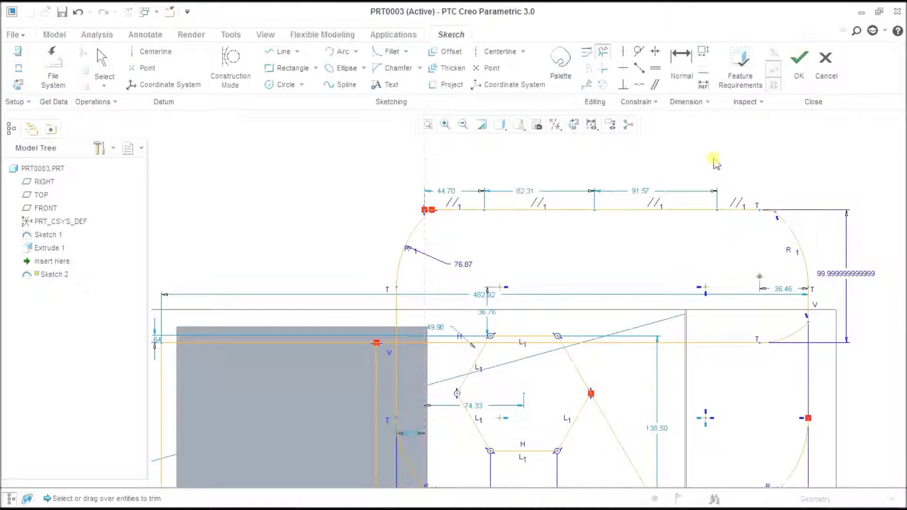
mouse_move(727, 171)
left_mouse_down()
mouse_move(737, 178)
mouse_move(743, 233)
mouse_move(737, 178)
left_mouse_up()
mouse_move(661, 187)
left_mouse_down()
mouse_move(594, 228)
mouse_move(567, 214)
mouse_move(569, 222)
mouse_move(464, 224)
mouse_move(565, 214)
left_mouse_up()
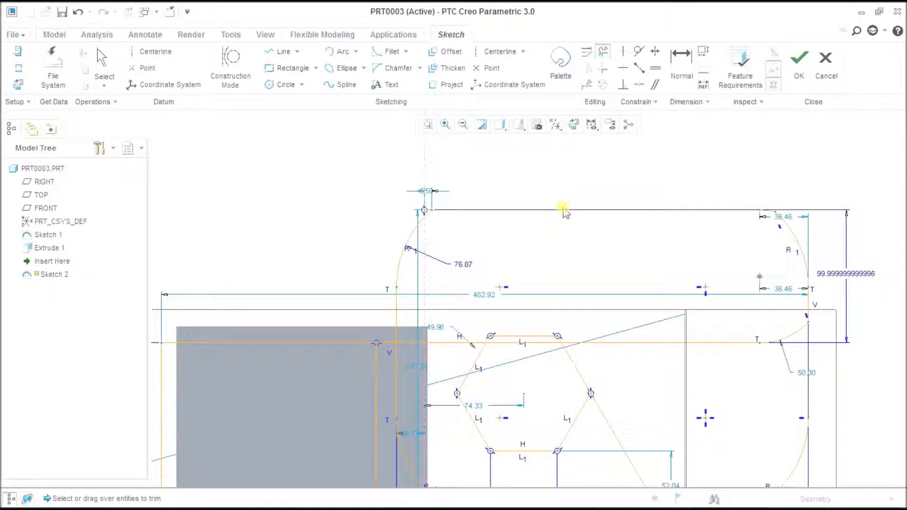
key("ctrl+z")
key("ctrl+z")
key("ctrl+z")
key("ctrl+z")
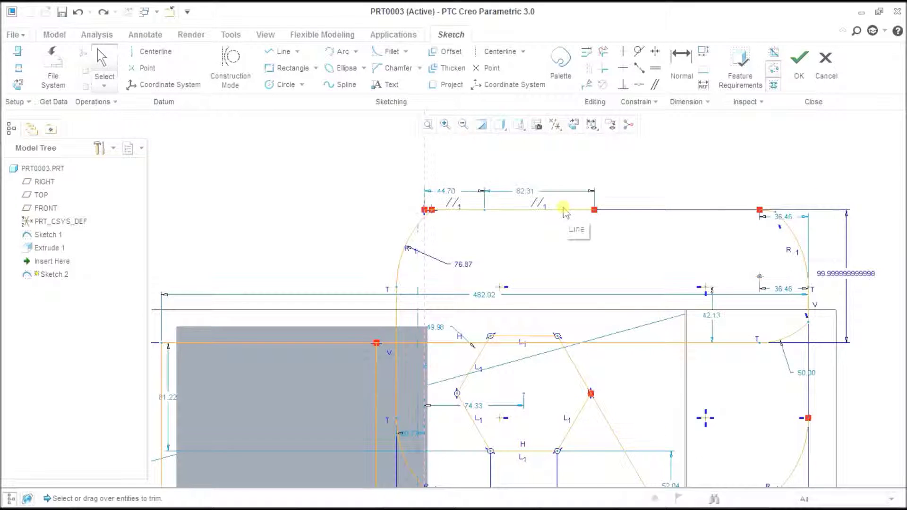
key("ctrl+z")
key("ctrl+z")
key("ctrl+z")
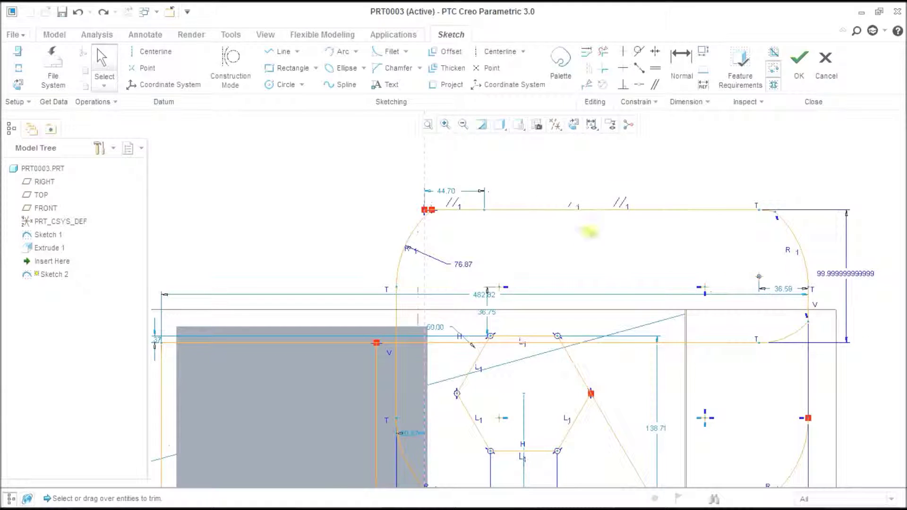
left_click(603, 51)
left_click_drag(564, 165, 577, 236)
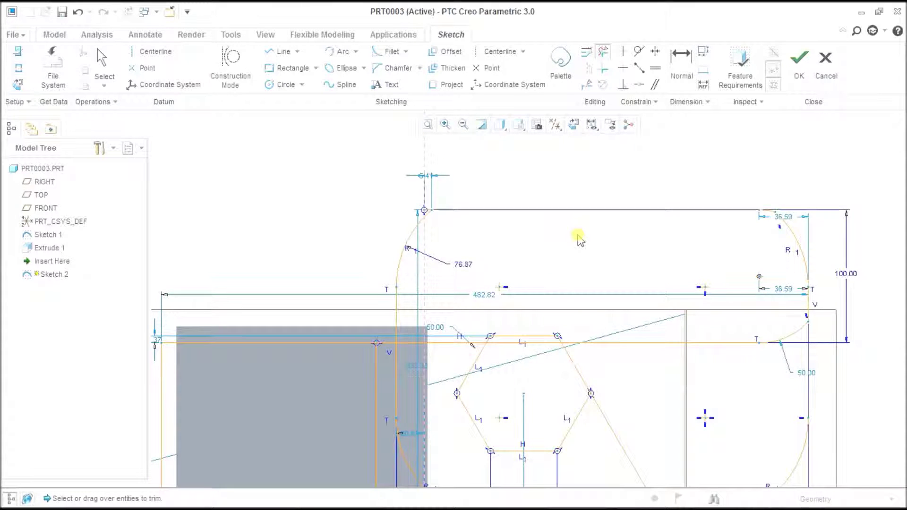
key("ctrl+z")
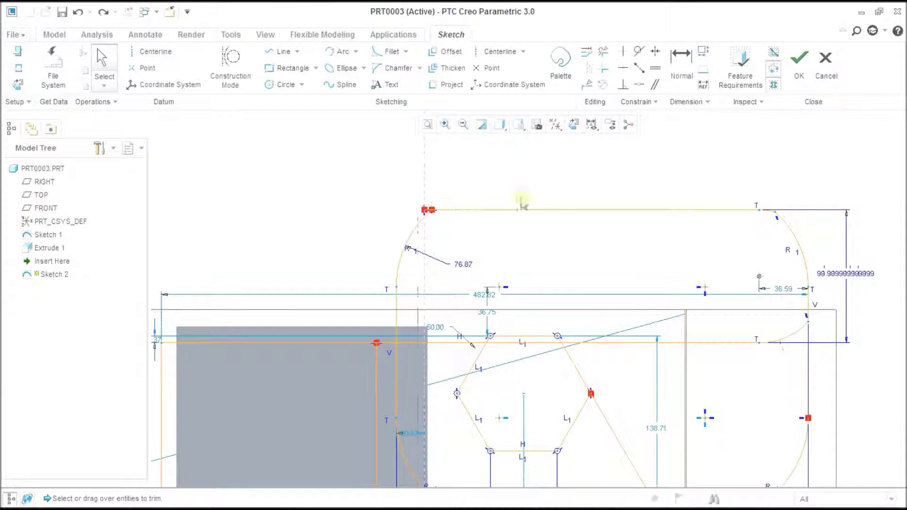
scroll(543, 217, "up", 3)
scroll(537, 230, "down", 2)
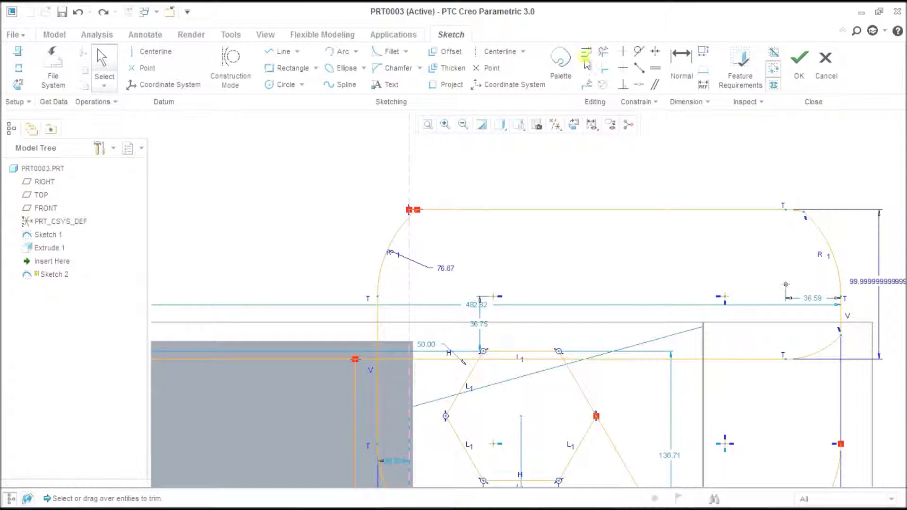
mouse_move(510, 501)
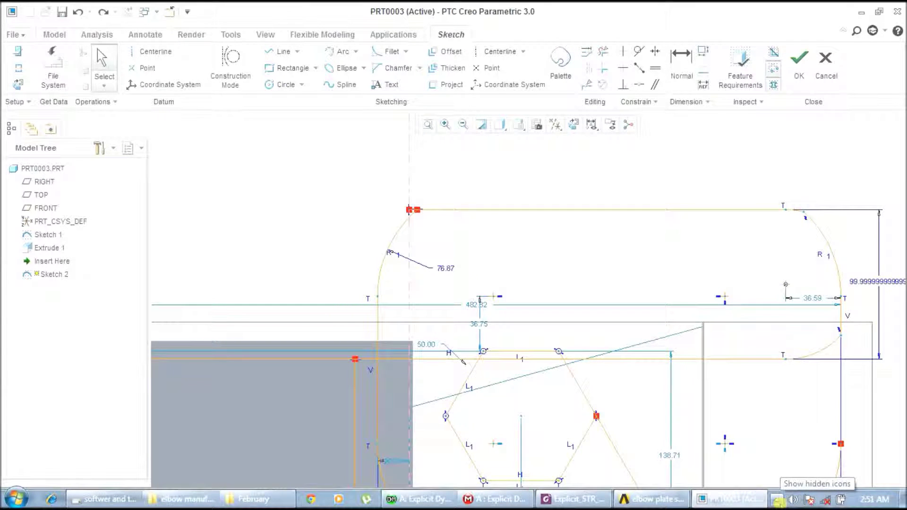
left_click(777, 500)
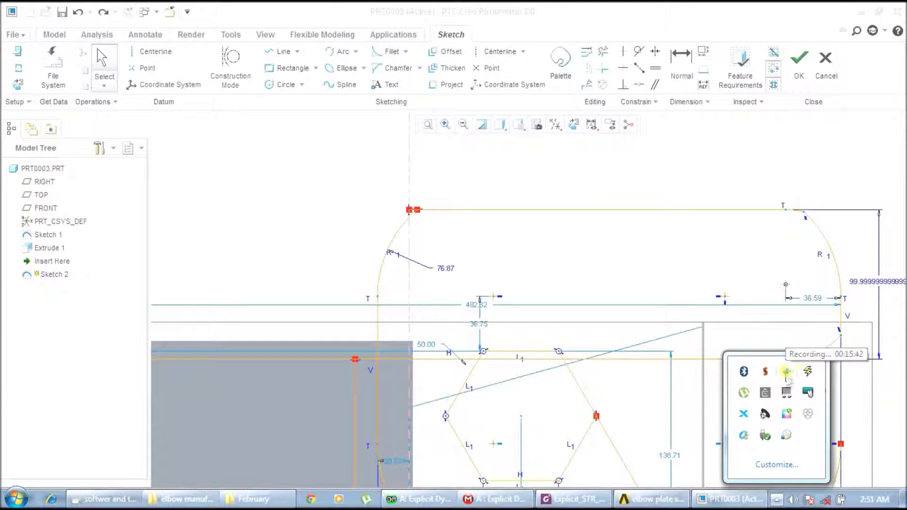
left_click(347, 258)
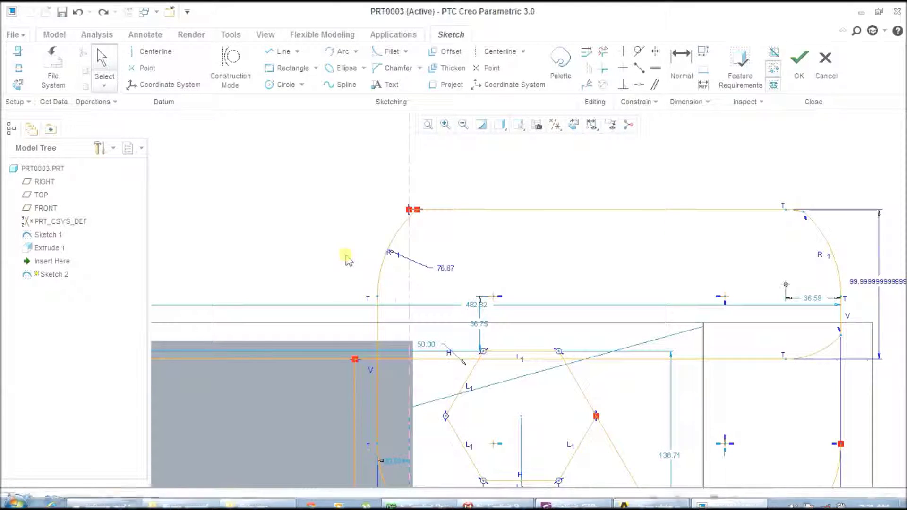
scroll(263, 177, "up", 2)
Mirror the right-side arc across the vertical centerline, then start Rotate Resize on the upper-right arc.
scroll(293, 243, "down", 4)
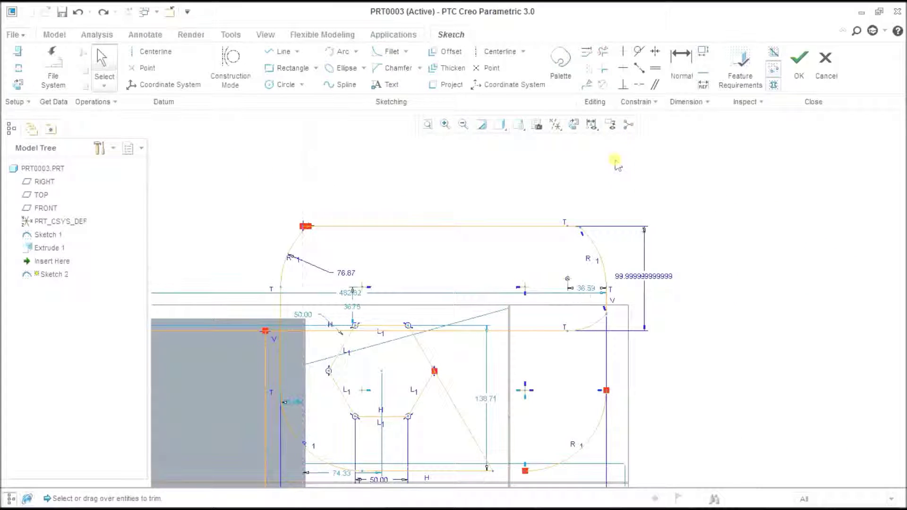
scroll(692, 256, "up", 1)
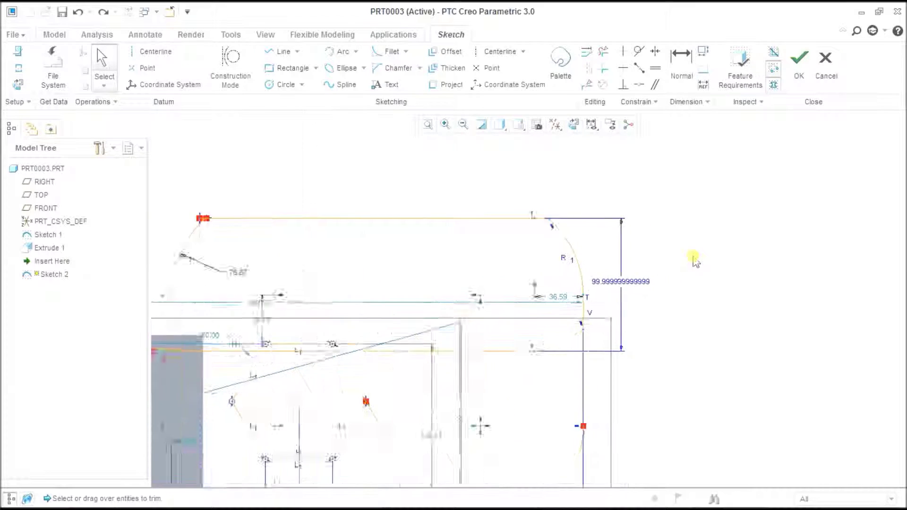
scroll(692, 256, "down", 3)
scroll(647, 357, "up", 3)
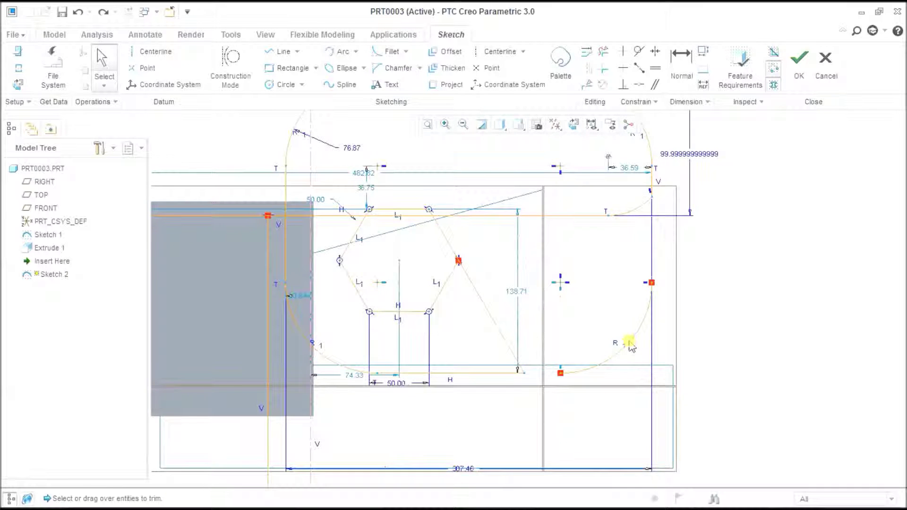
left_click(632, 344)
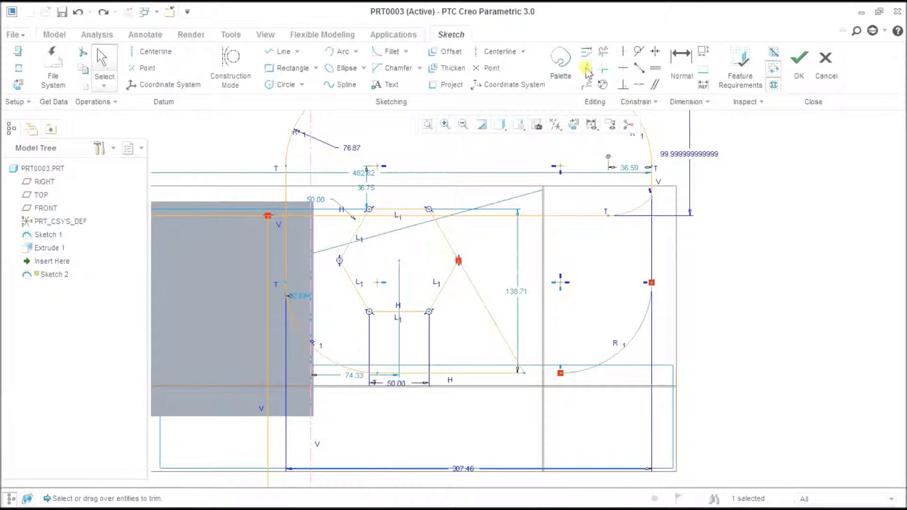
scroll(704, 290, "down", 4)
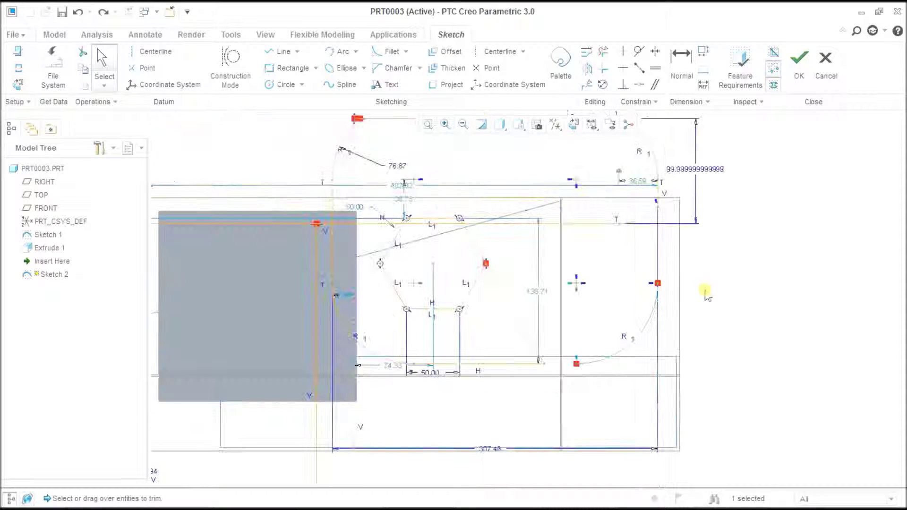
scroll(724, 233, "up", 1)
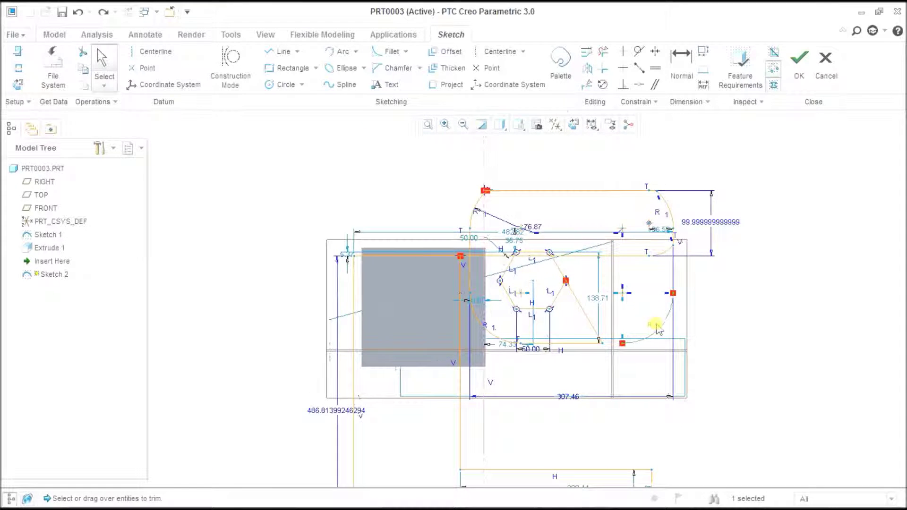
left_click(587, 70)
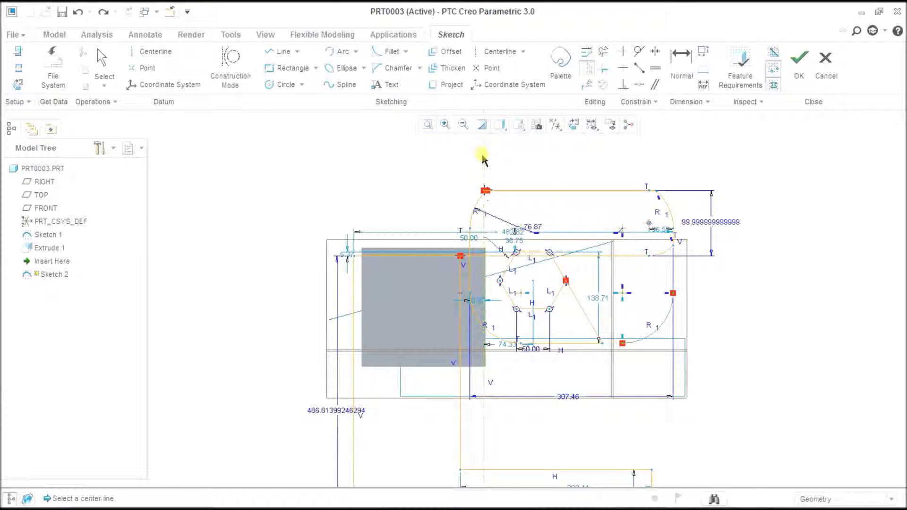
left_click(483, 160)
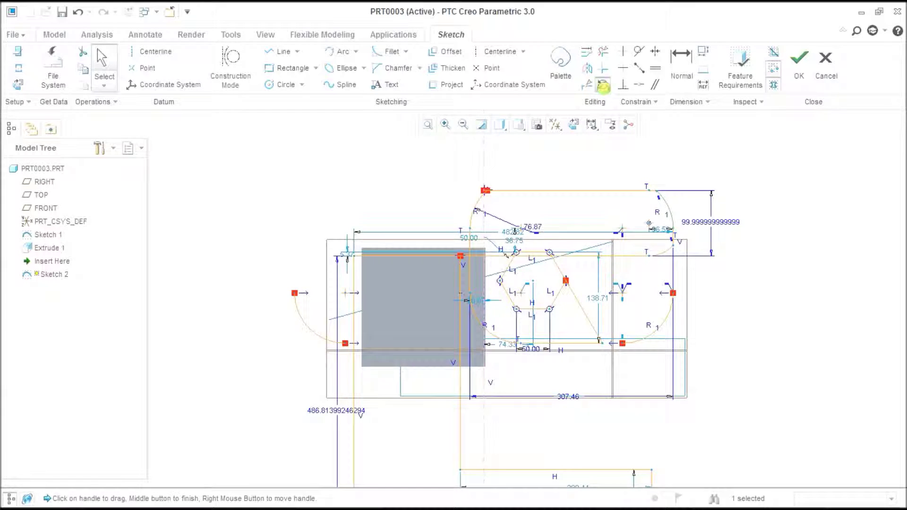
left_click(602, 85)
Drag the upper-right arc into place at offsets 68.03 and 27.43 from its first end point.
left_click_drag(666, 211, 733, 208)
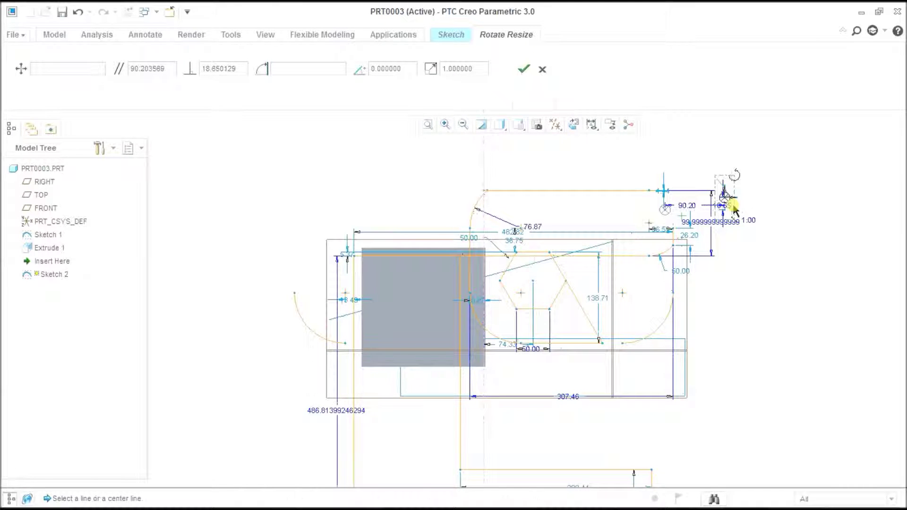
scroll(734, 206, "down", 2)
scroll(736, 204, "up", 5)
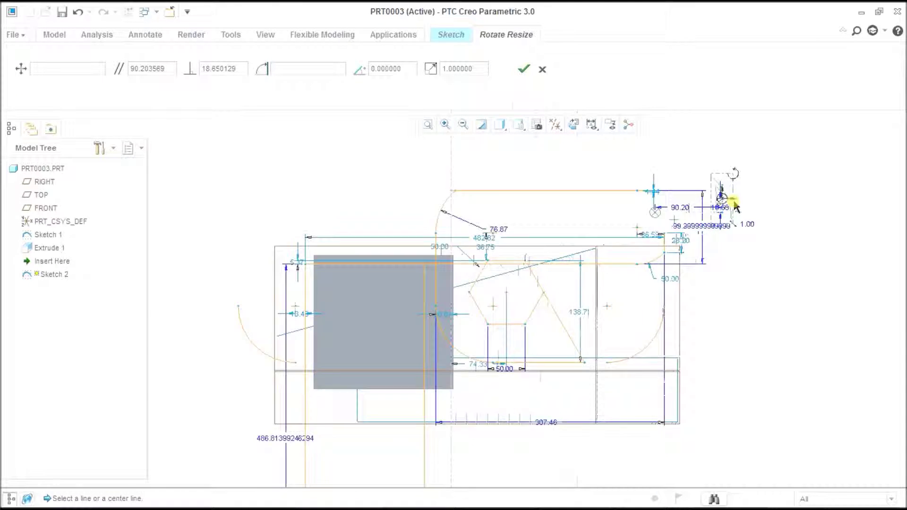
scroll(736, 202, "up", 3)
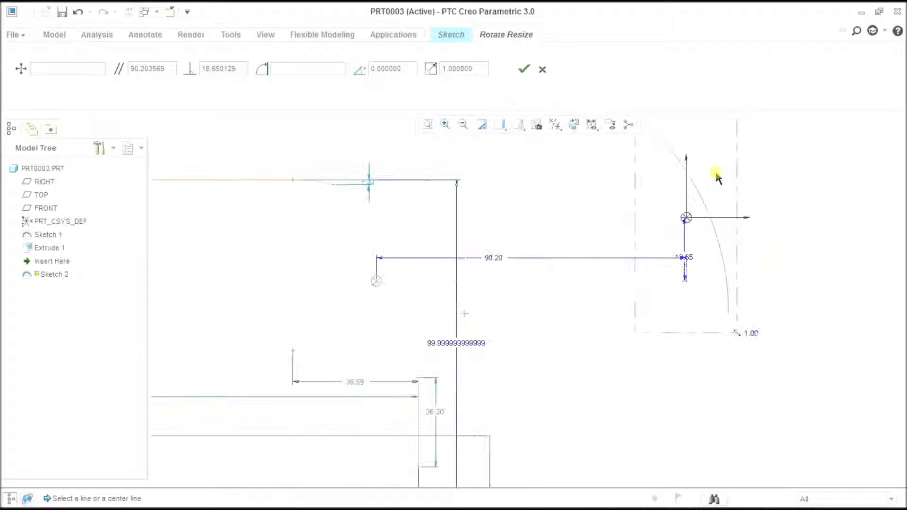
left_click(689, 220)
left_click_drag(690, 226, 724, 257)
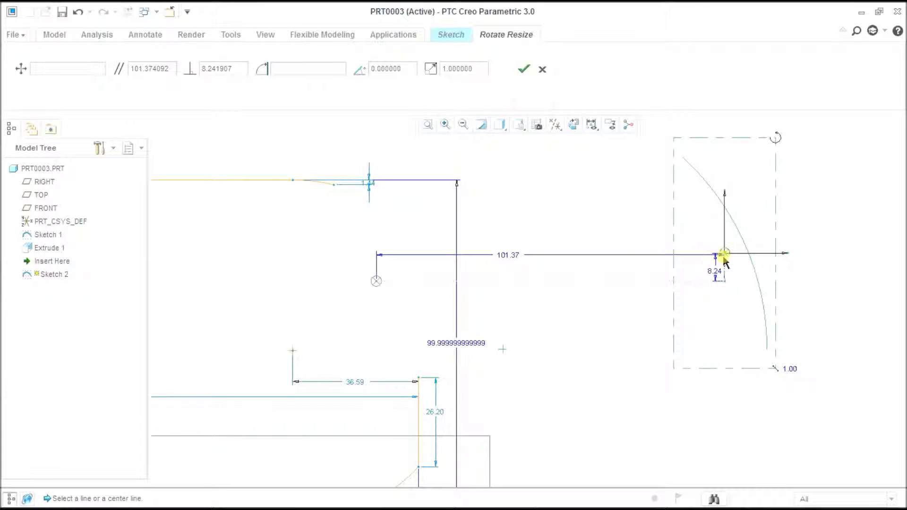
left_click_drag(725, 259, 762, 293)
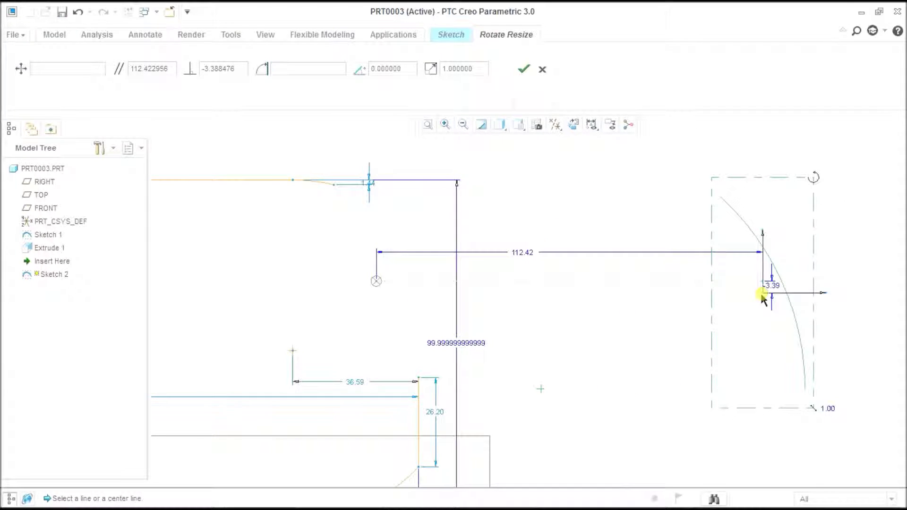
mouse_move(763, 297)
left_mouse_down()
mouse_move(739, 271)
mouse_move(716, 214)
mouse_move(718, 194)
mouse_move(664, 206)
mouse_move(581, 193)
mouse_move(704, 196)
mouse_move(732, 174)
mouse_move(609, 211)
mouse_move(802, 196)
mouse_move(609, 188)
left_mouse_up()
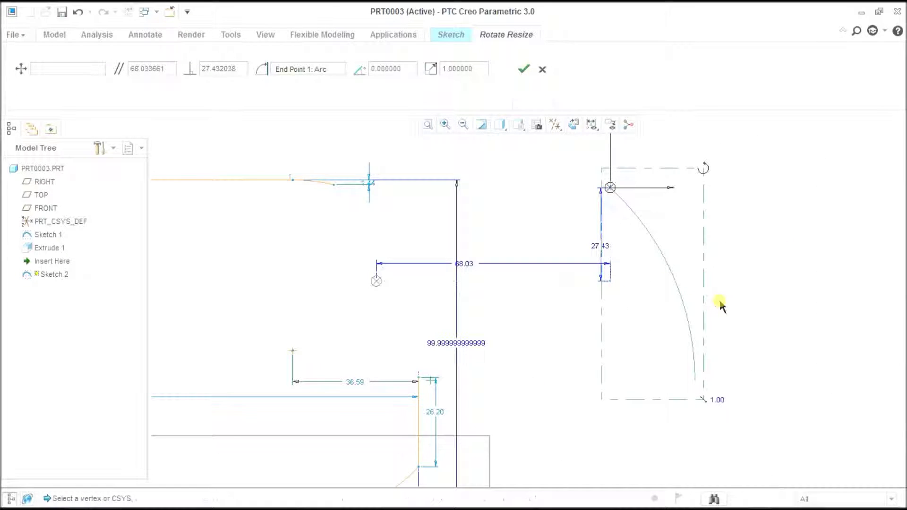
Pin the arc's pivot at its lower endpoint, shift the arc right, and rotate it to -63.46°.
left_click_drag(610, 189, 572, 380)
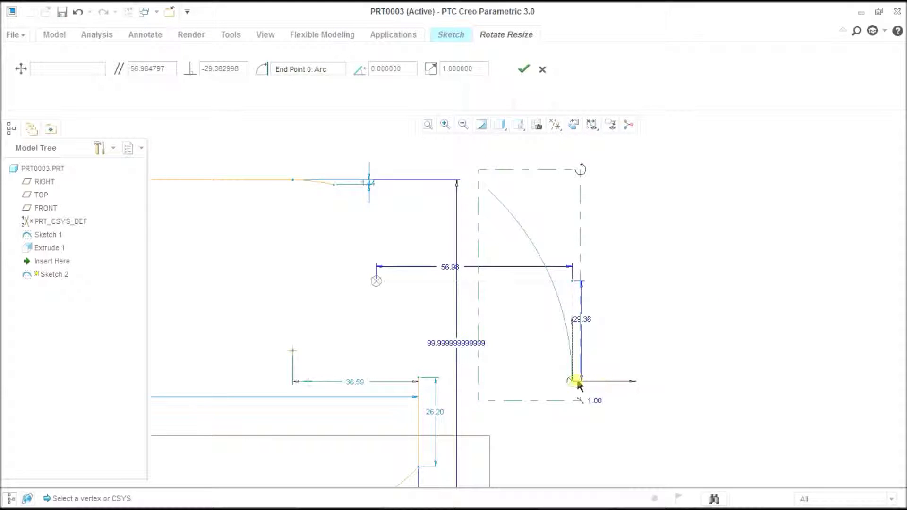
mouse_move(573, 379)
left_mouse_down()
mouse_move(664, 371)
mouse_move(523, 348)
mouse_move(643, 370)
left_mouse_up()
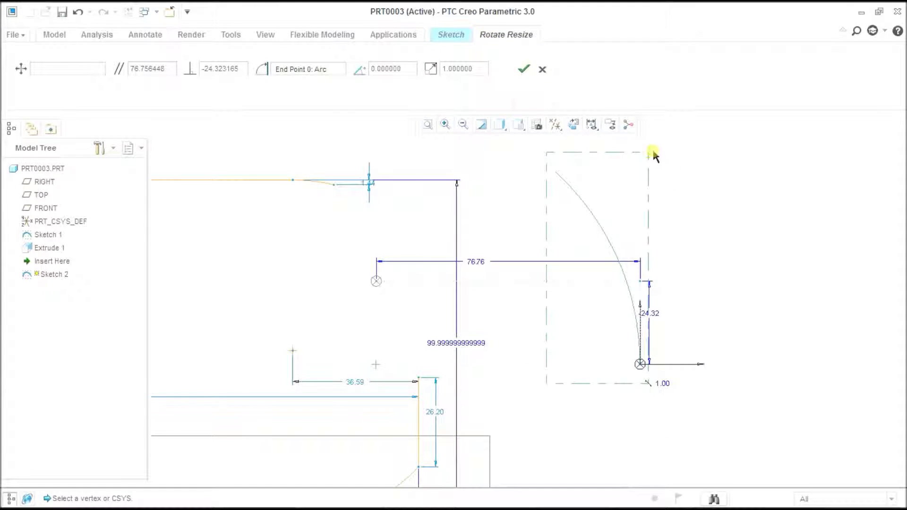
mouse_move(653, 154)
left_mouse_down()
mouse_move(630, 149)
mouse_move(543, 188)
mouse_move(499, 309)
mouse_move(439, 290)
mouse_move(461, 277)
mouse_move(703, 244)
mouse_move(761, 307)
mouse_move(676, 324)
mouse_move(702, 356)
left_mouse_up()
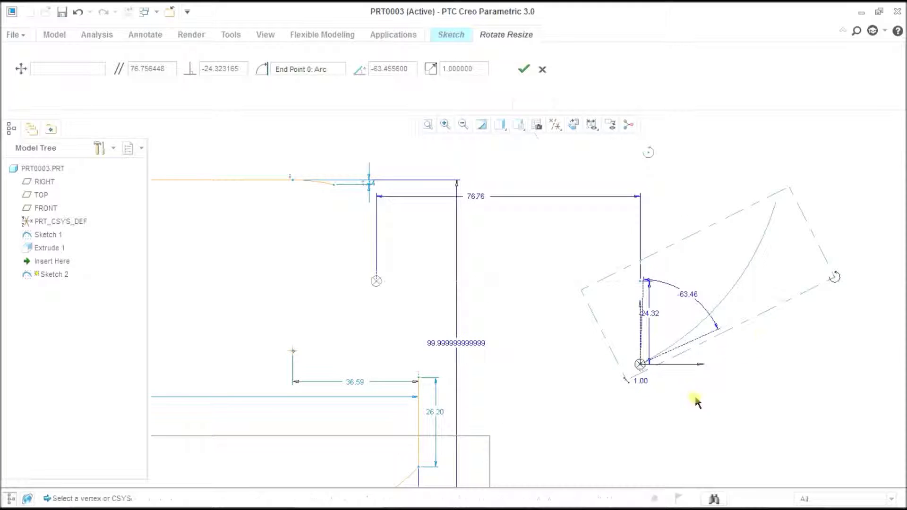
Try scaling the arc to 2.5 in the Rotate Resize scale field.
left_click(483, 69)
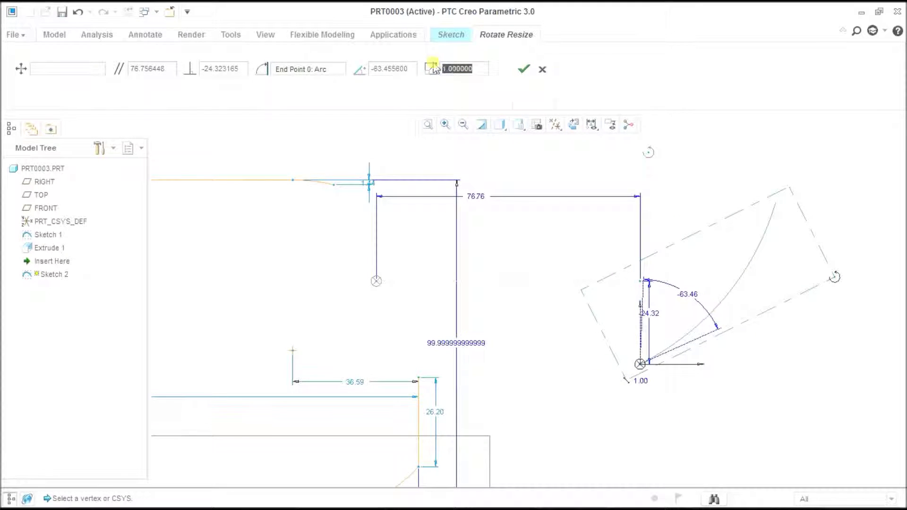
type("25")
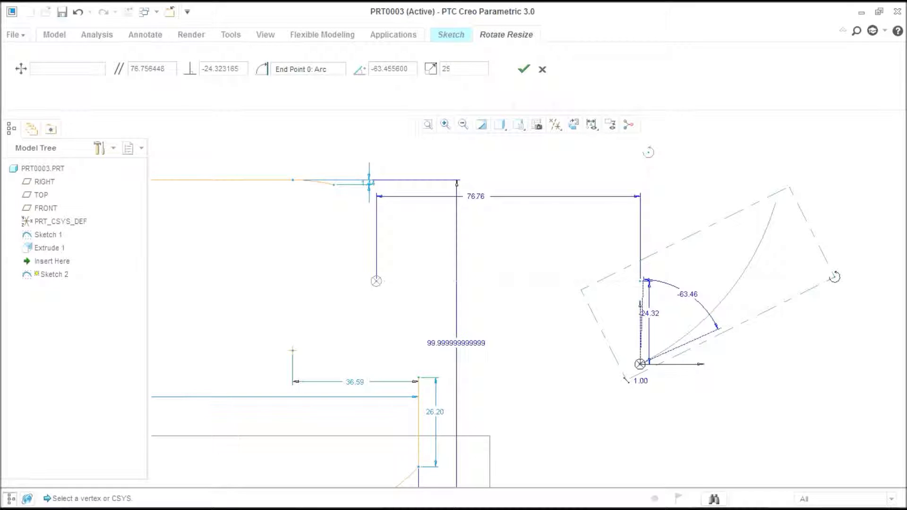
type(".5")
key("Return")
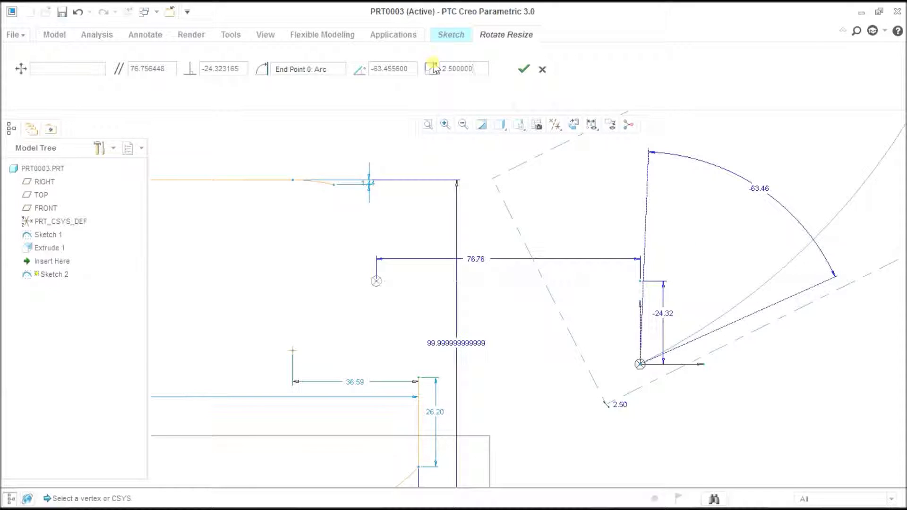
scroll(722, 238, "up", 3)
scroll(725, 241, "down", 5)
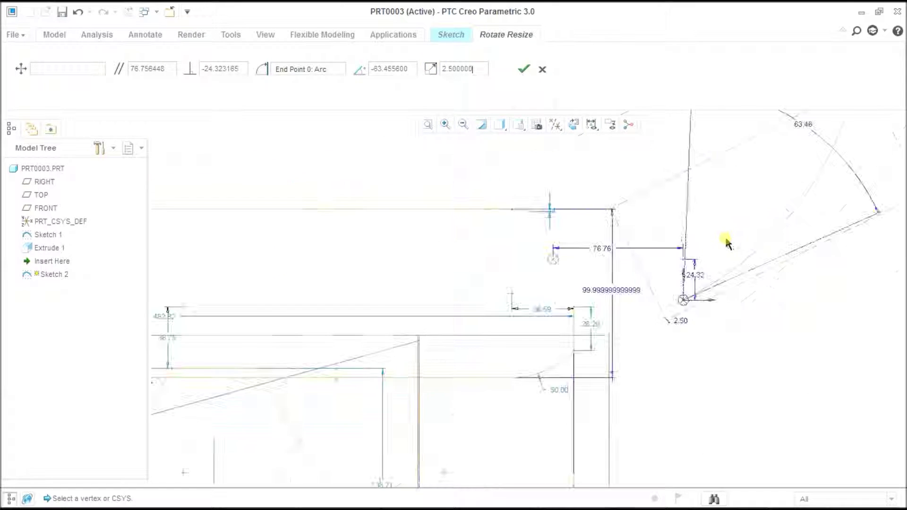
scroll(728, 243, "down", 3)
scroll(753, 165, "up", 3)
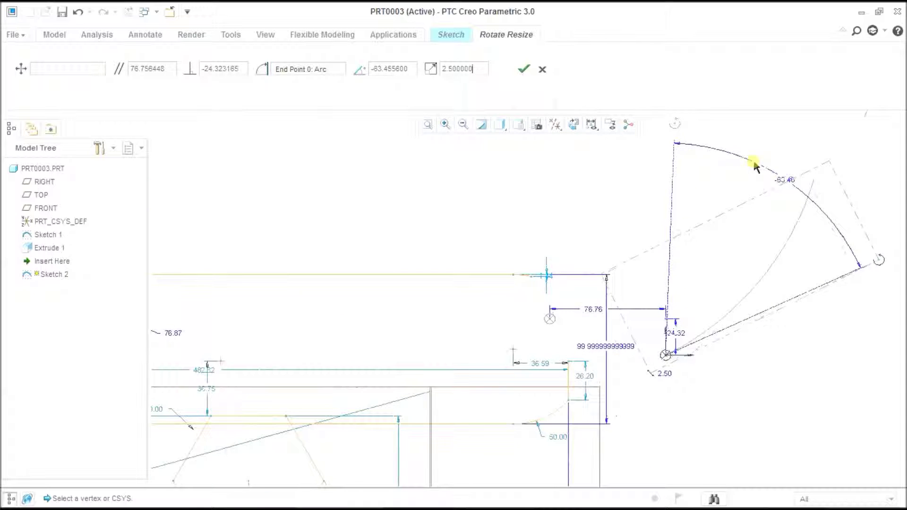
Change the arc's scale to 0.5 and confirm the move, rotation and resize.
left_click_drag(481, 66, 433, 71)
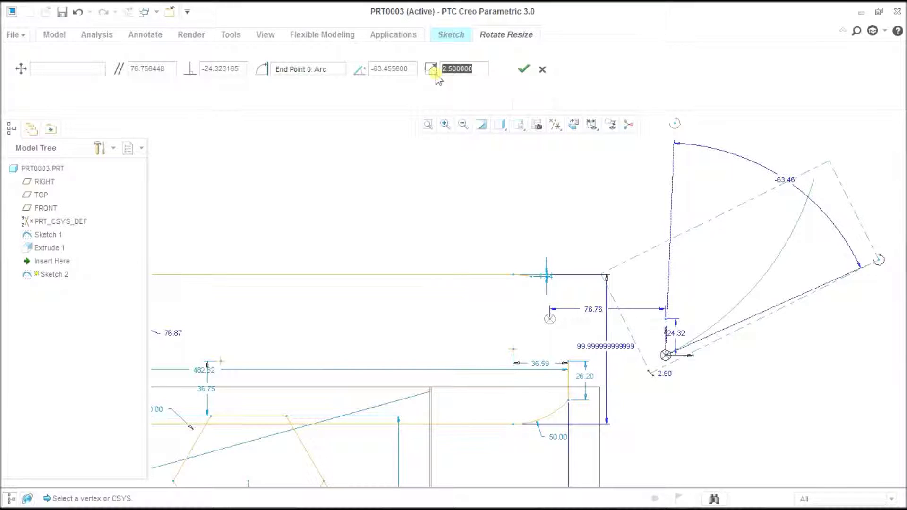
type("0.5")
key("Return")
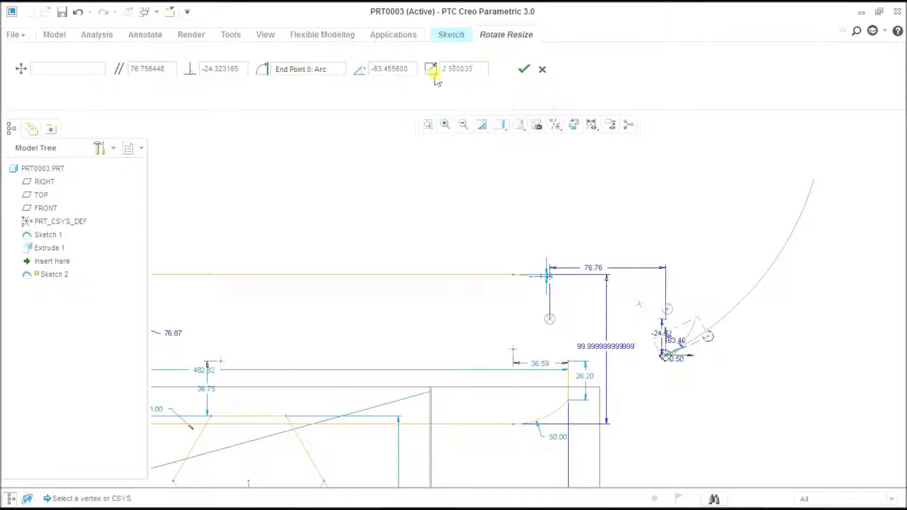
scroll(704, 360, "down", 4)
scroll(696, 349, "down", 3)
scroll(695, 349, "up", 4)
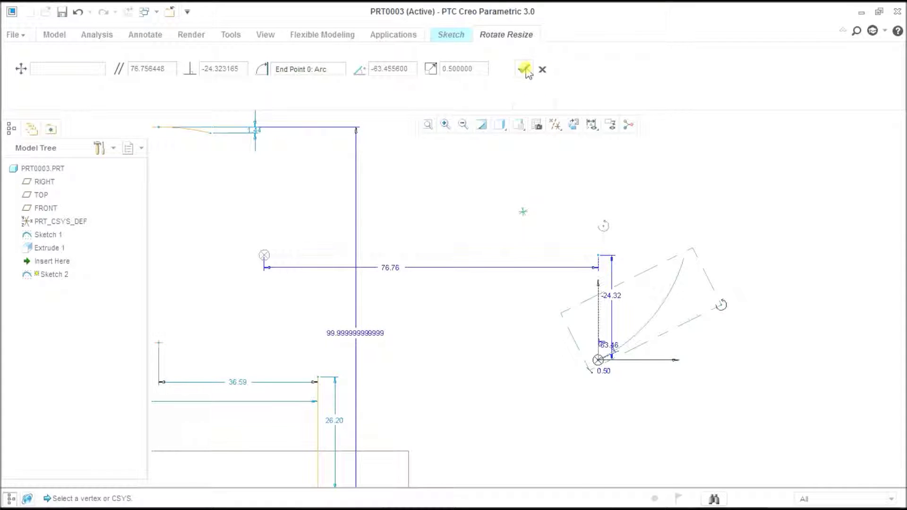
left_click(525, 70)
Deselect the arc and zoom to check the 38.44-radius arc in Sketch 2.
scroll(591, 307, "up", 2)
scroll(633, 284, "down", 3)
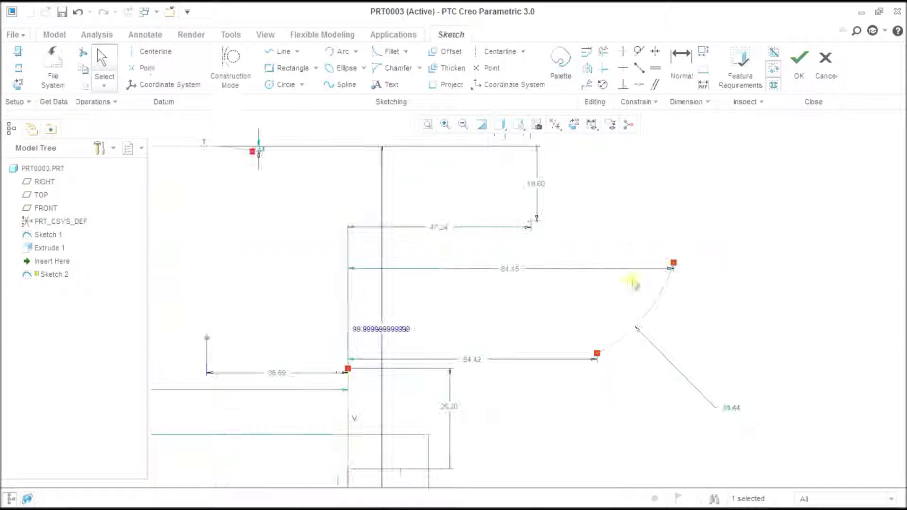
left_click(748, 245)
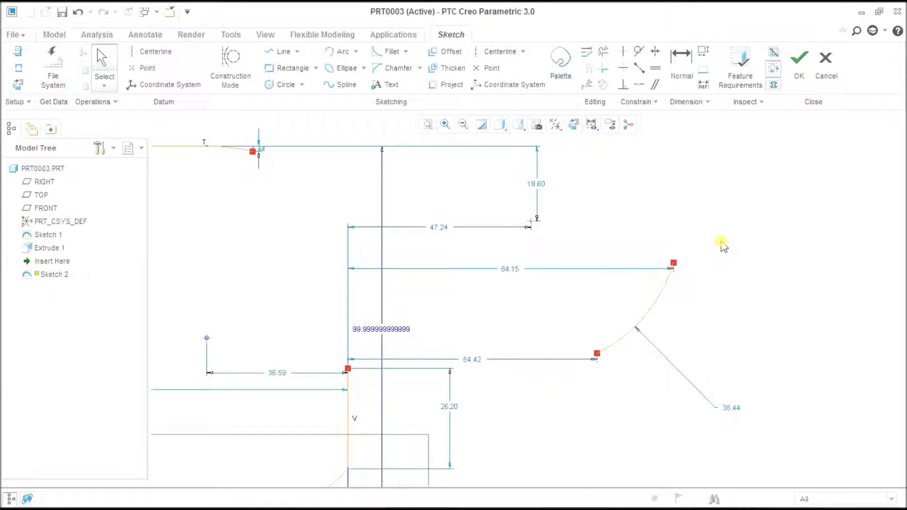
scroll(671, 208, "up", 4)
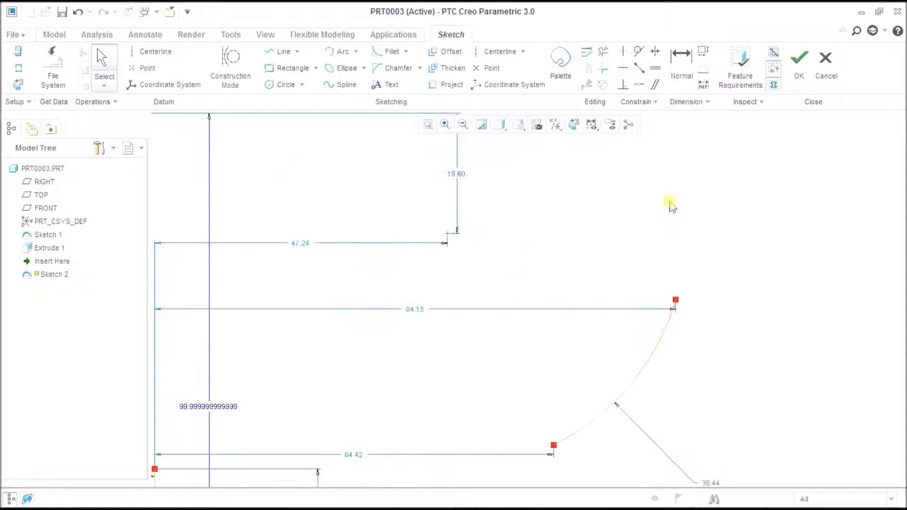
scroll(690, 235, "down", 3)
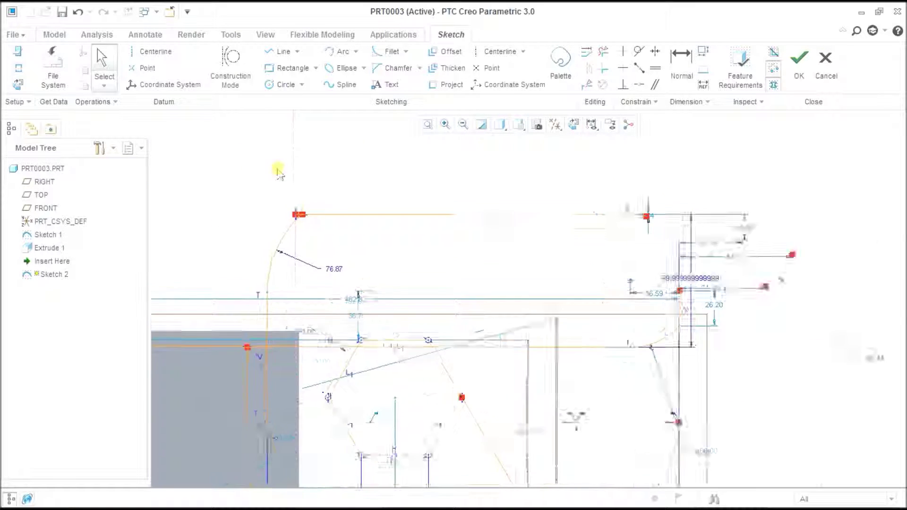
scroll(303, 218, "down", 4)
scroll(303, 218, "up", 3)
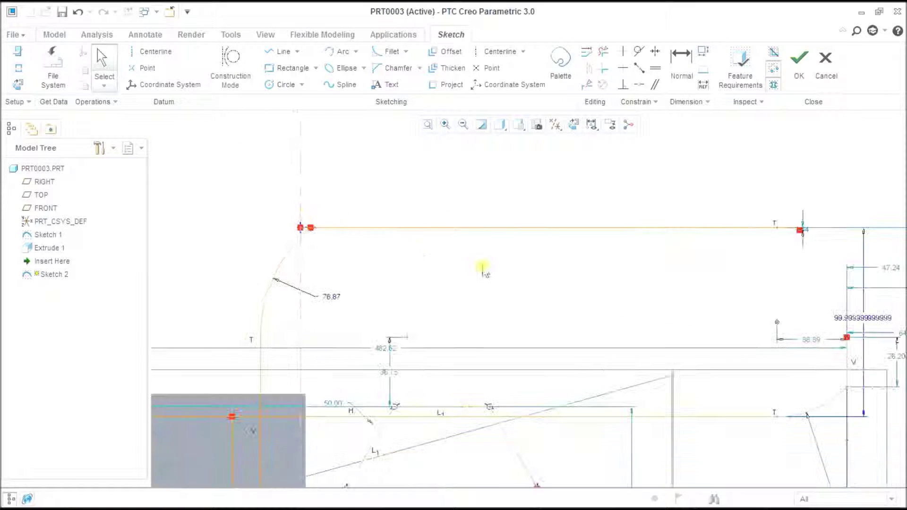
Select the top horizontal line and paste a copy at the sketch's upper right.
left_click(491, 229)
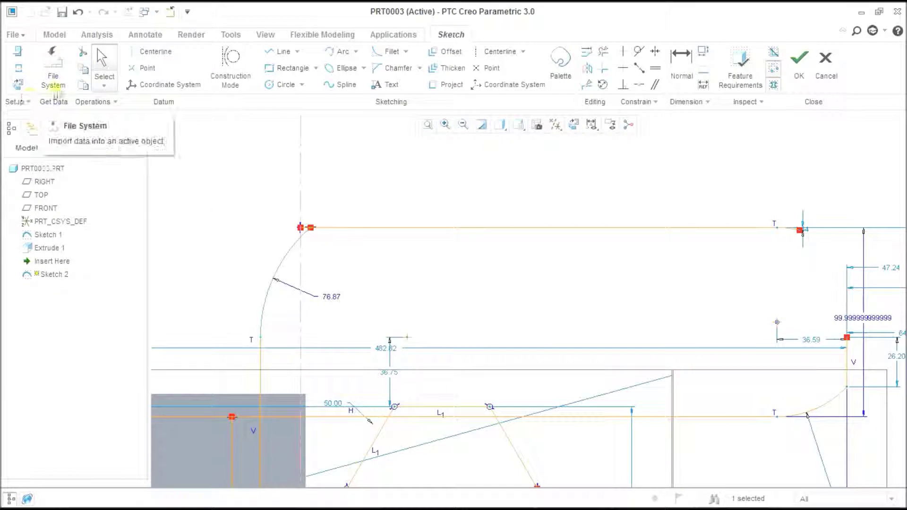
left_click(85, 87)
scroll(263, 228, "down", 3)
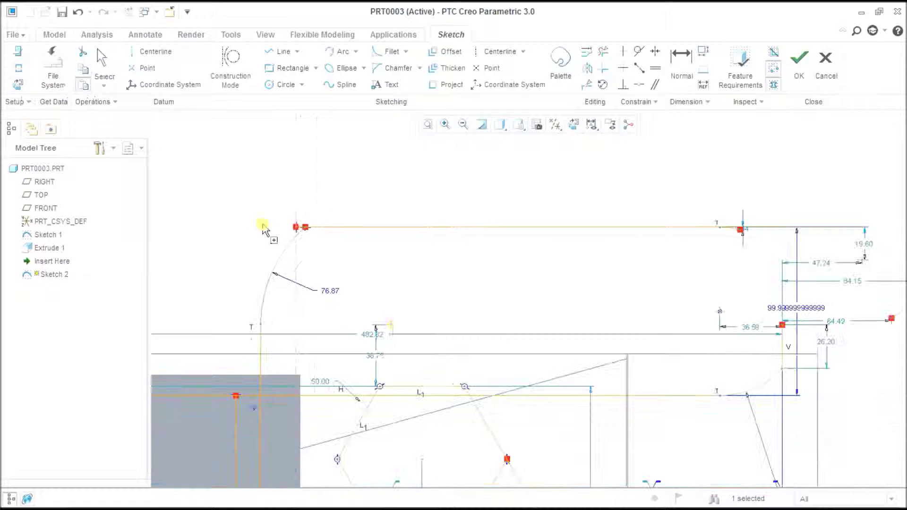
scroll(393, 328, "down", 3)
left_click(770, 203)
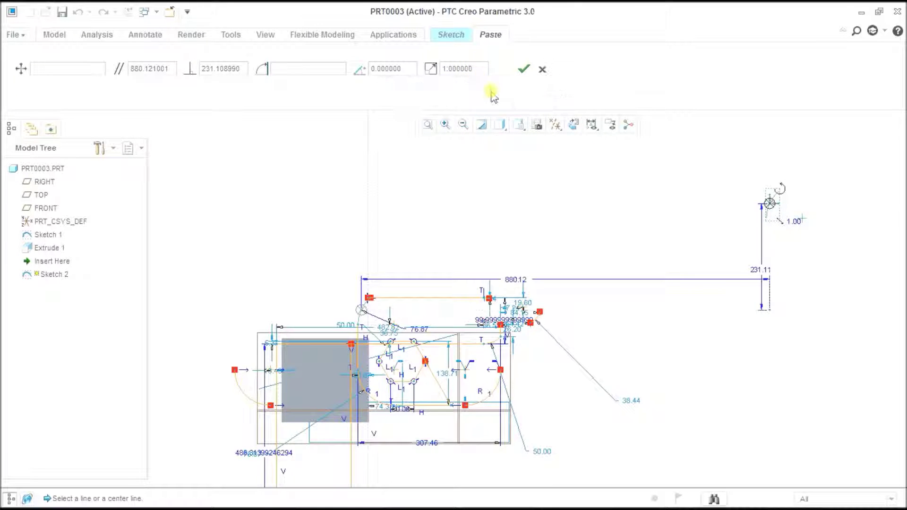
left_click_drag(479, 72, 432, 66)
Enlarge the pasted copy to a 2.5 scale.
left_click(473, 67)
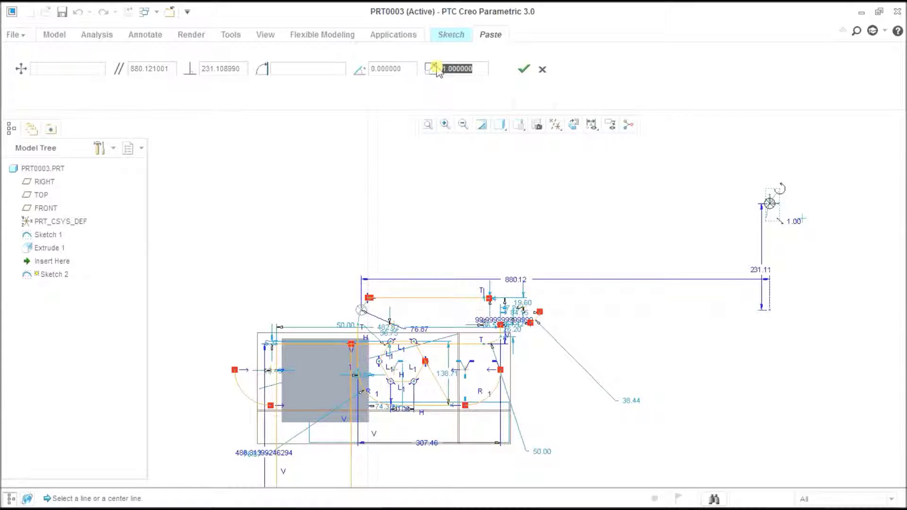
type("2.5")
key("Return")
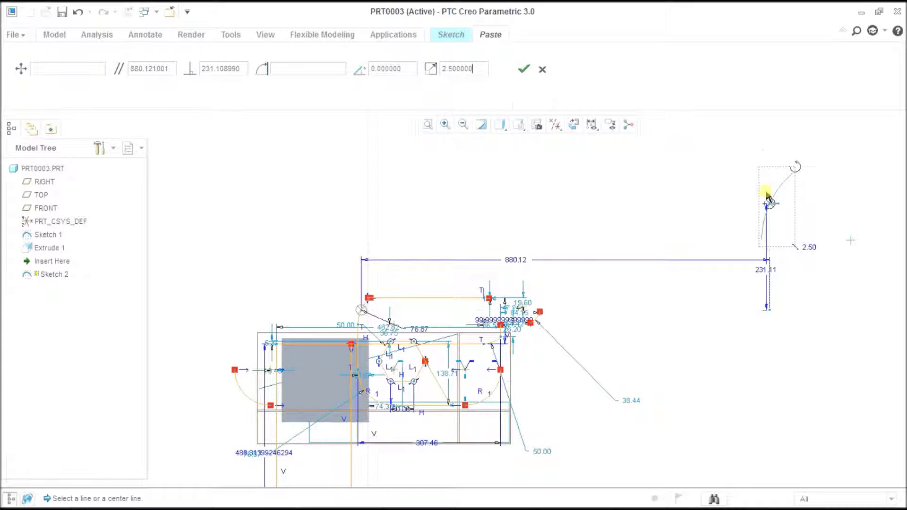
mouse_move(765, 196)
middle_mouse_down()
mouse_move(722, 194)
mouse_move(760, 198)
middle_mouse_up()
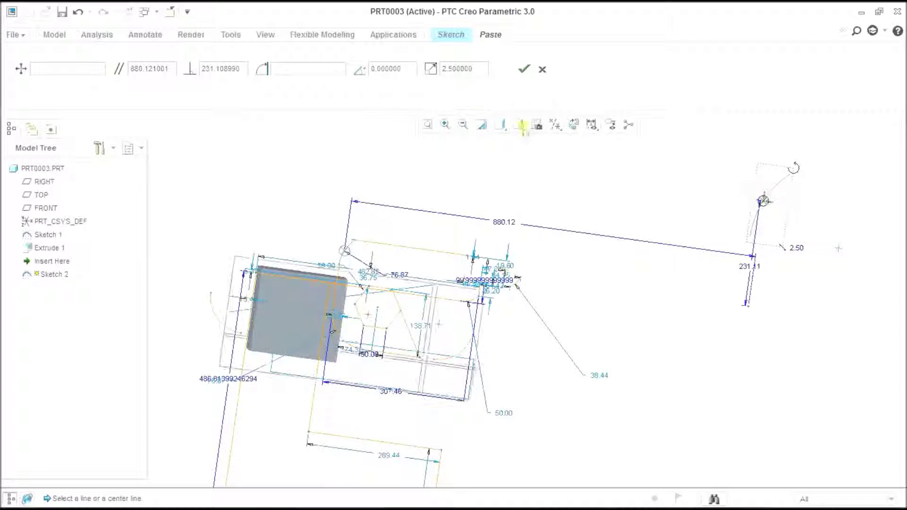
Rotate the pasted copy by 90 degrees.
left_click(395, 66)
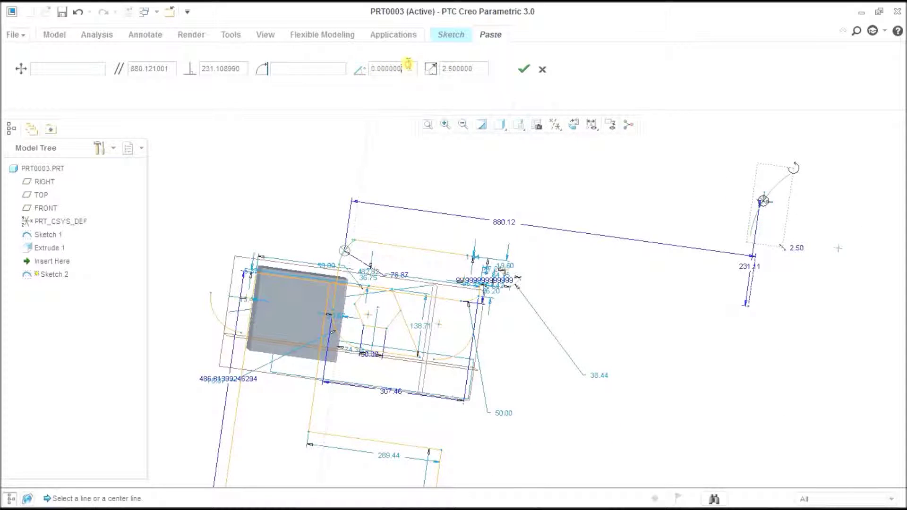
left_click_drag(408, 64, 352, 64)
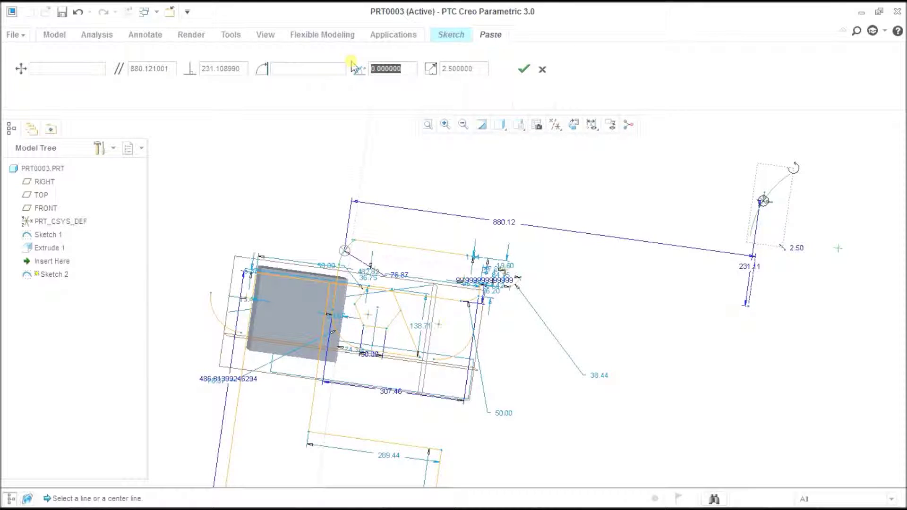
type("90")
key("Return")
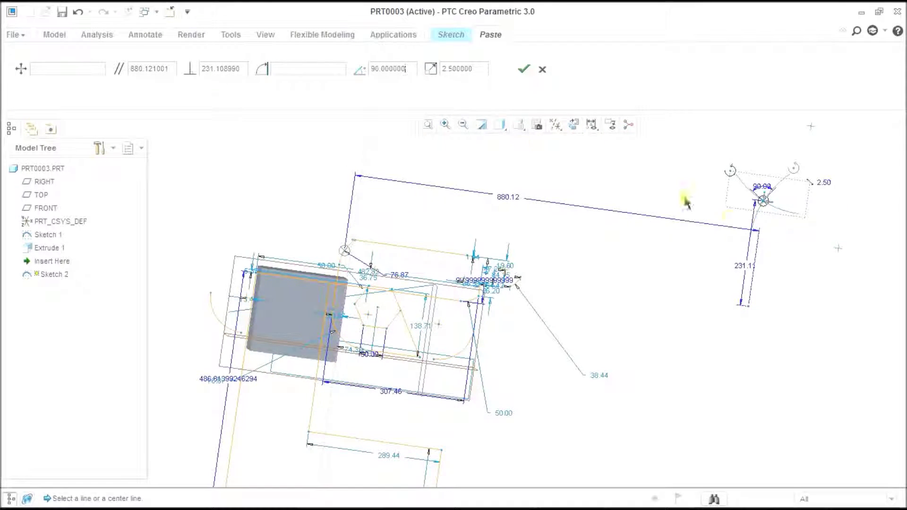
scroll(745, 213, "up", 3)
scroll(797, 164, "down", 5)
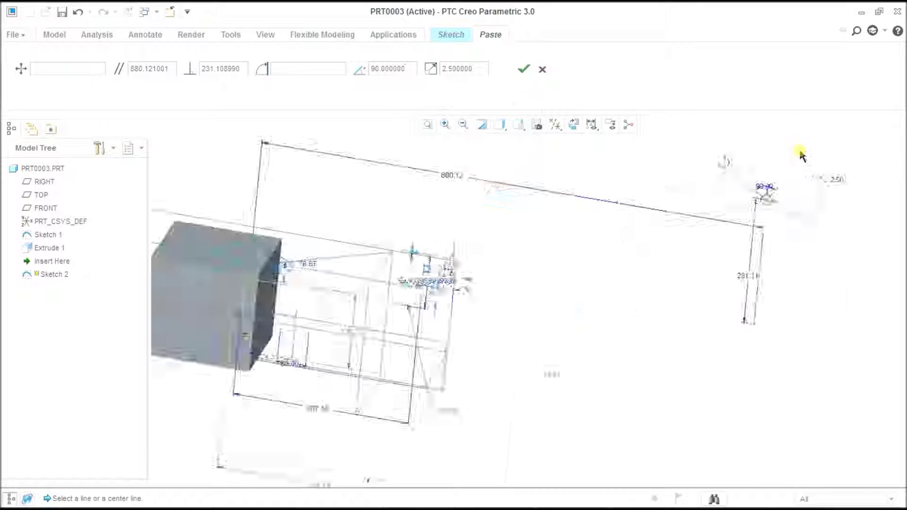
Confirm the 2.5-scale, 90° pasted copy and zoom in to inspect its arc.
left_click(522, 70)
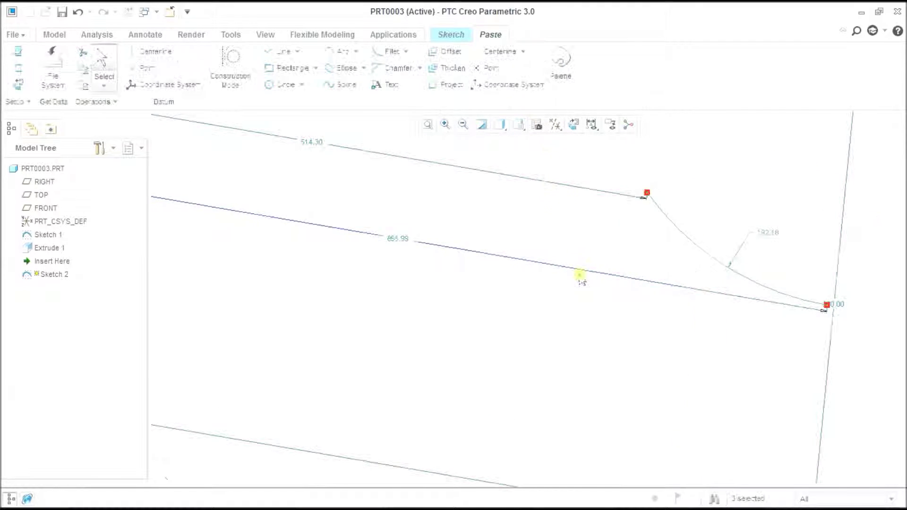
scroll(585, 289, "down", 3)
scroll(586, 290, "up", 5)
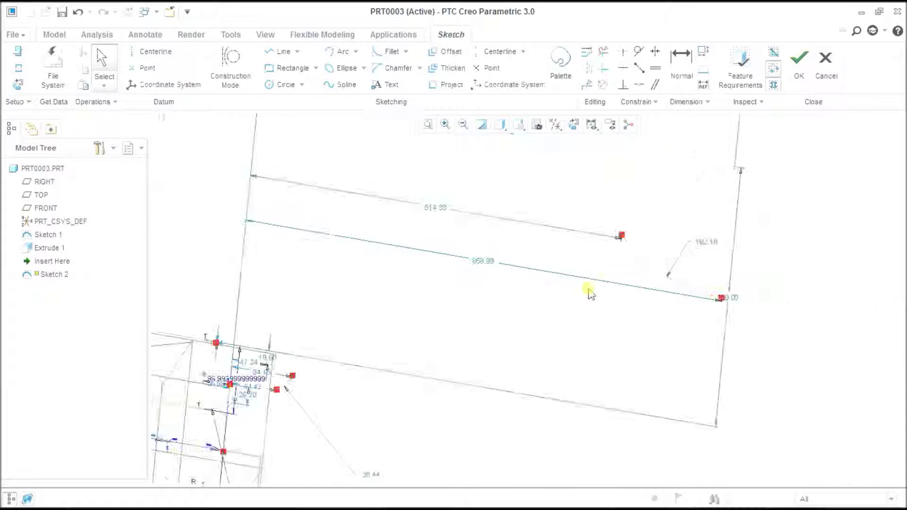
scroll(310, 326, "down", 2)
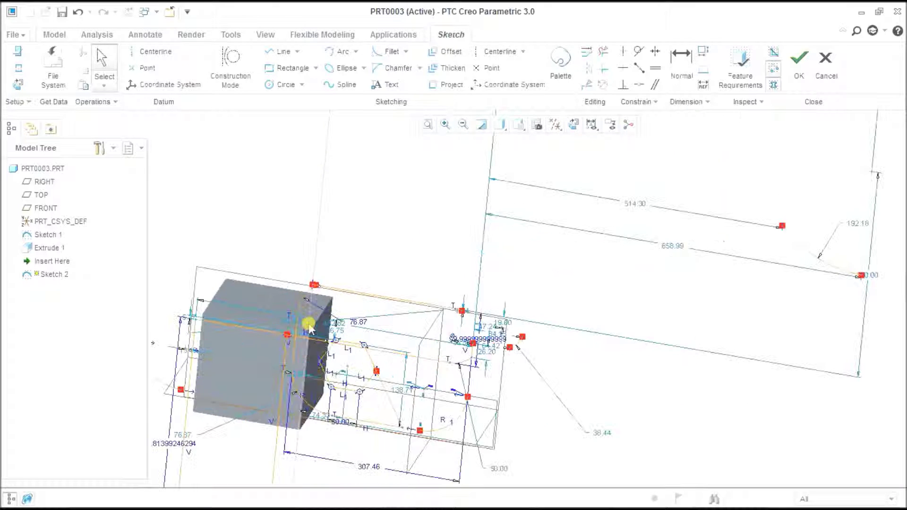
scroll(308, 321, "up", 2)
scroll(665, 260, "down", 2)
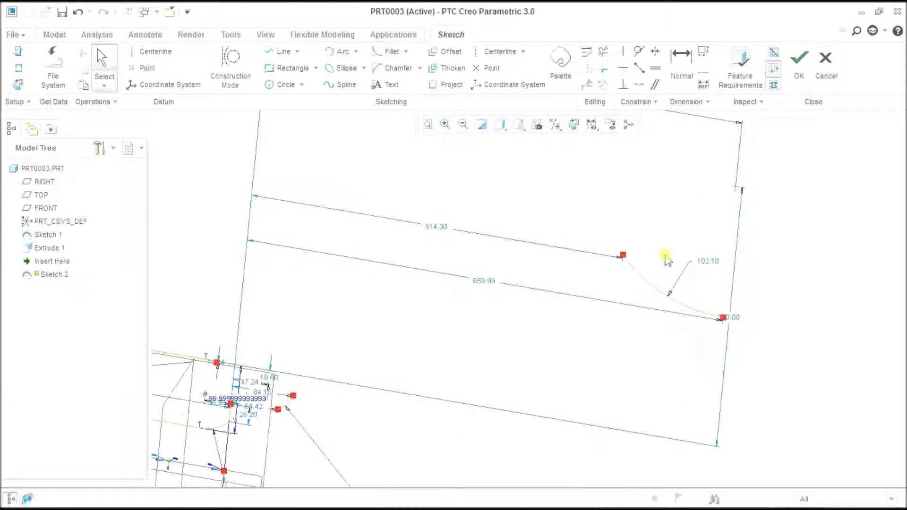
scroll(665, 259, "down", 2)
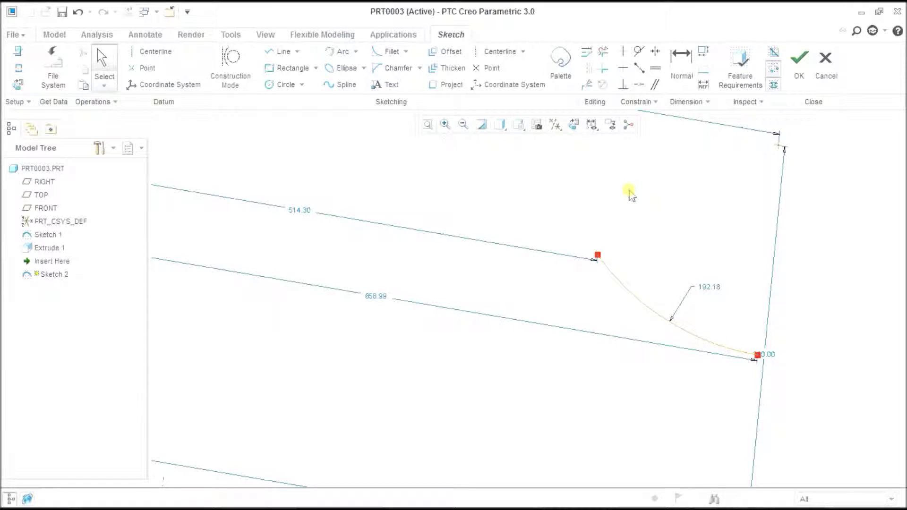
scroll(628, 192, "down", 2)
scroll(692, 307, "up", 6)
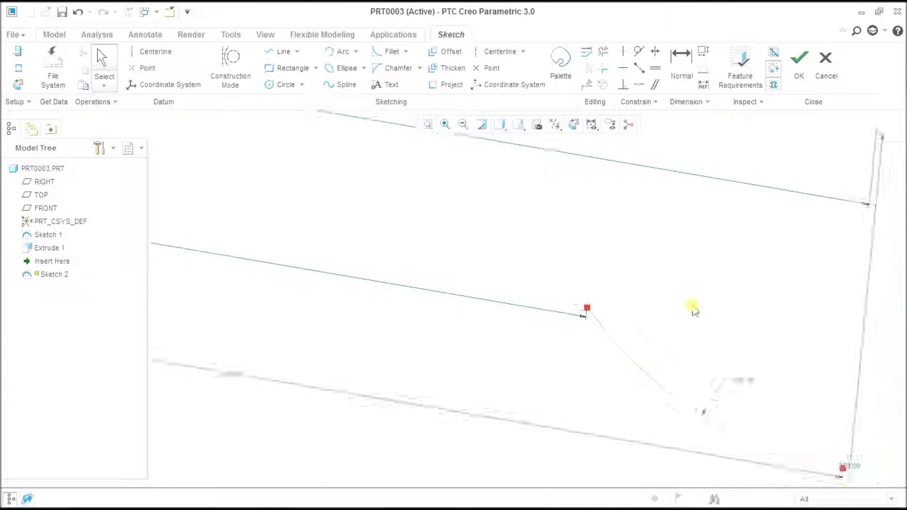
scroll(704, 350, "up", 1)
scroll(756, 435, "down", 1)
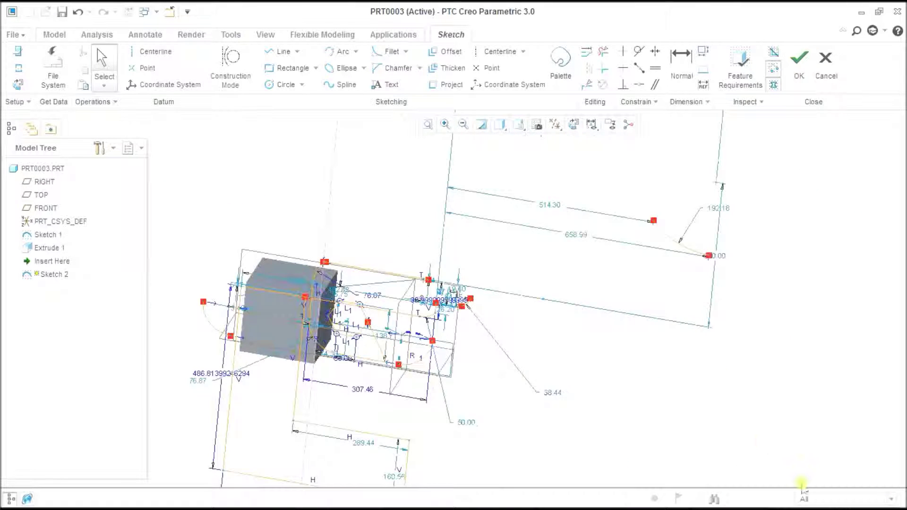